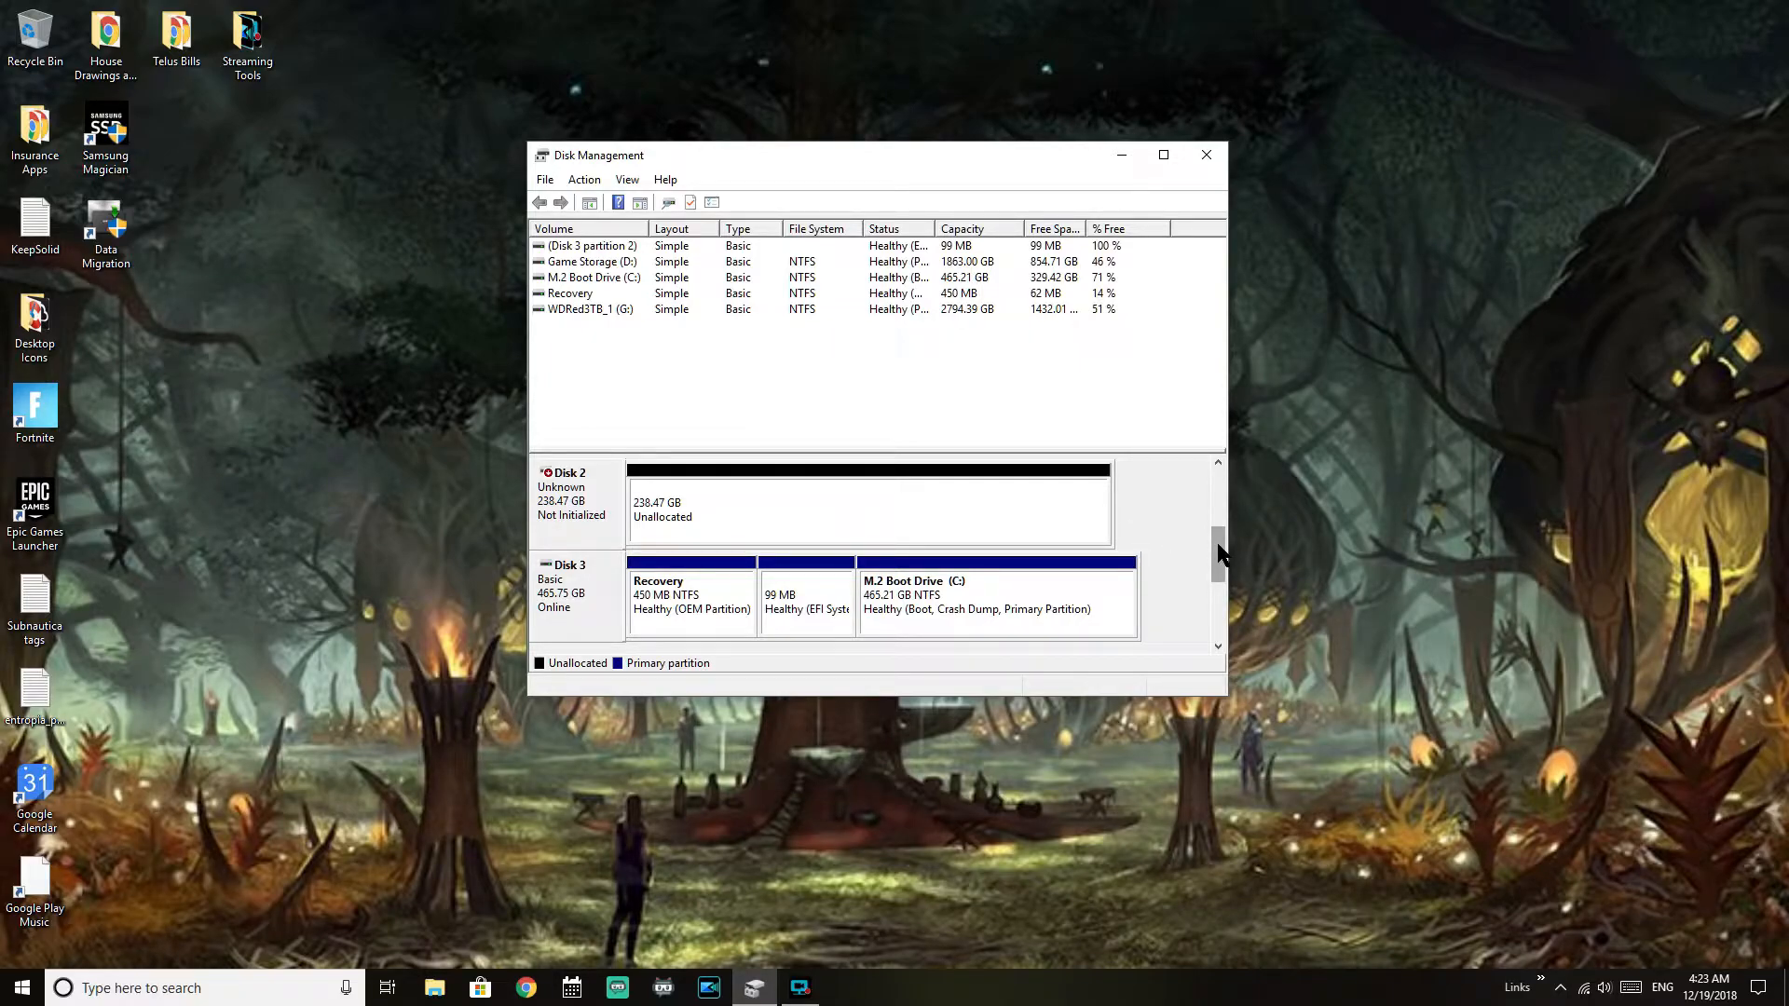
Inspect Disk 2 and Disk 3 in the disk layout, check Disk 3's available actions, and close Disk Management
mouse_move(1217, 544)
mouse_down()
mouse_move(1219, 525)
mouse_move(1218, 546)
mouse_up()
drag(1219, 548, 1219, 568)
click(706, 518)
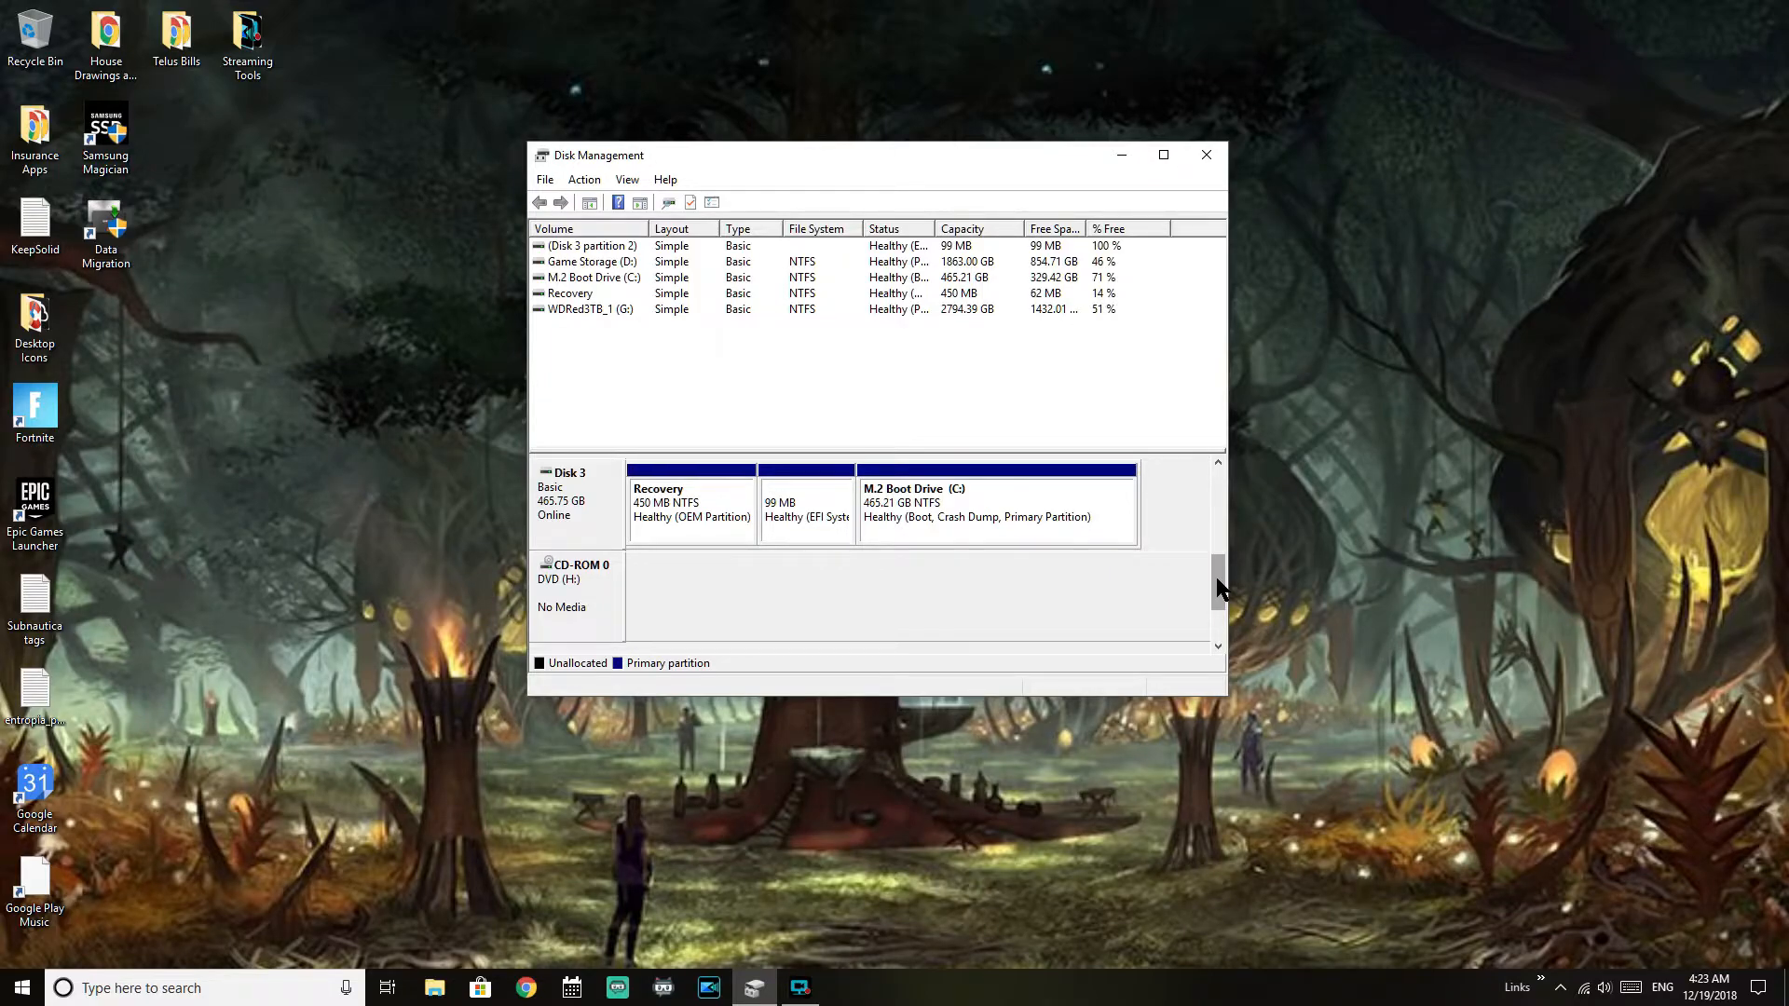
drag(1218, 587, 1217, 559)
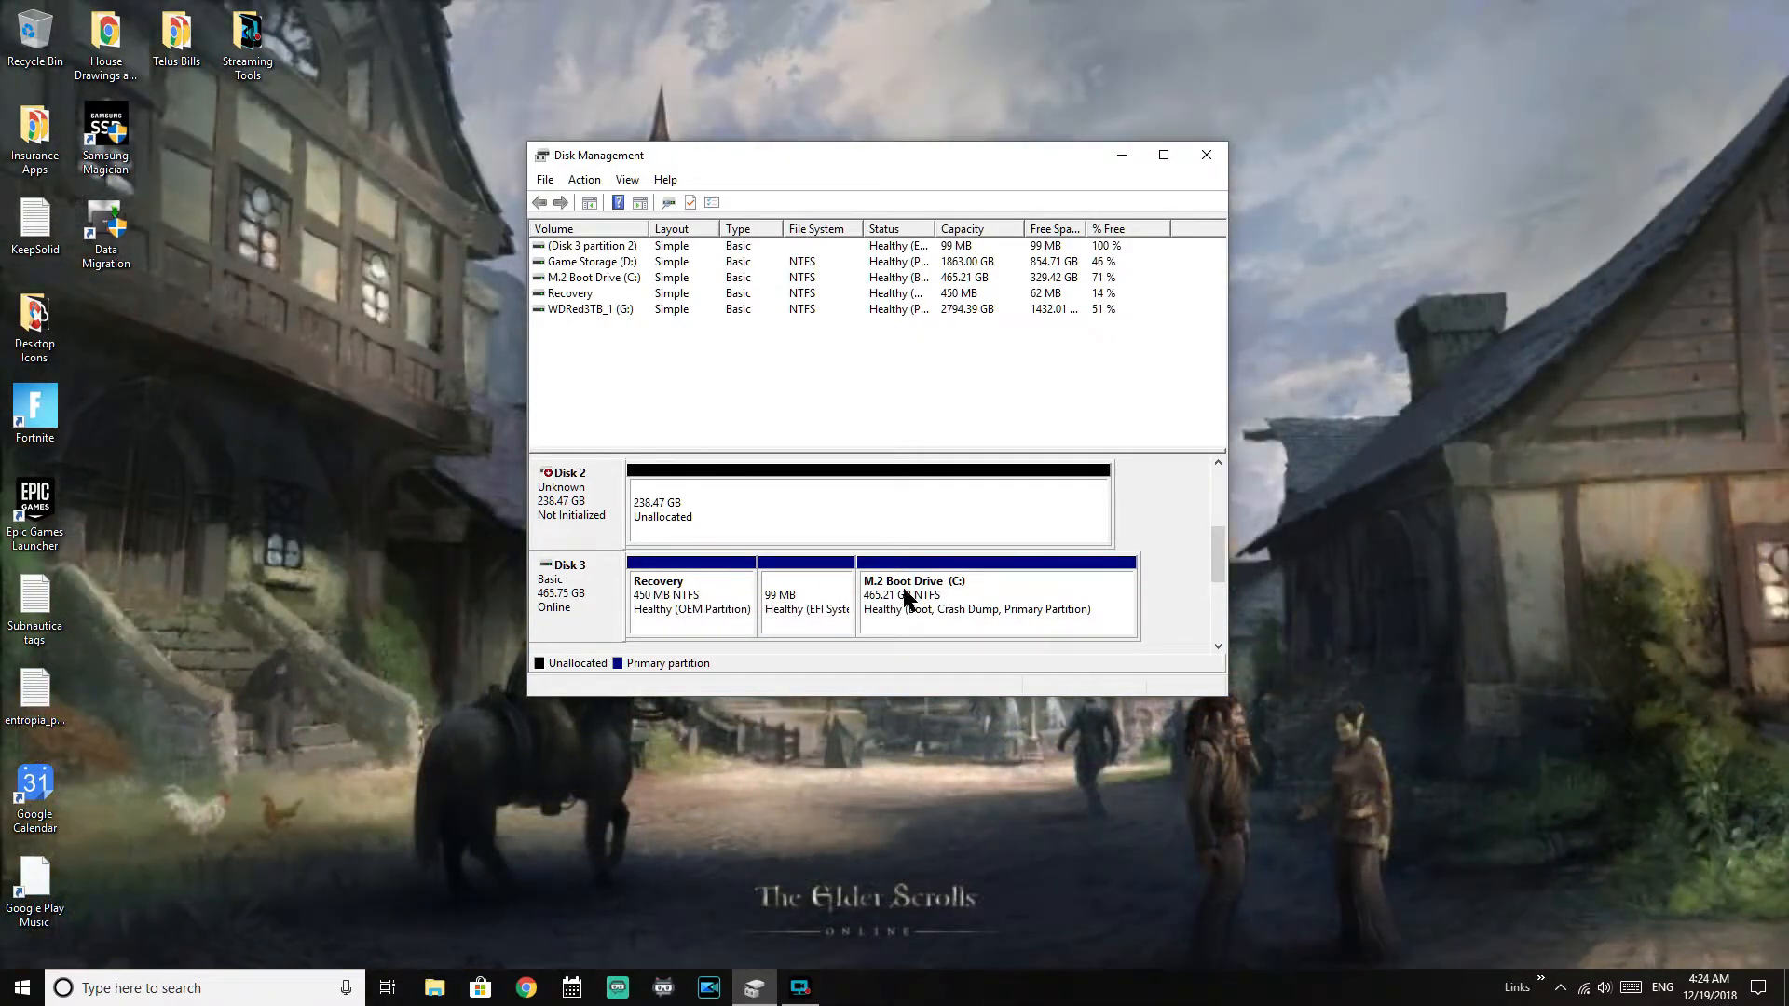
right_click(569, 595)
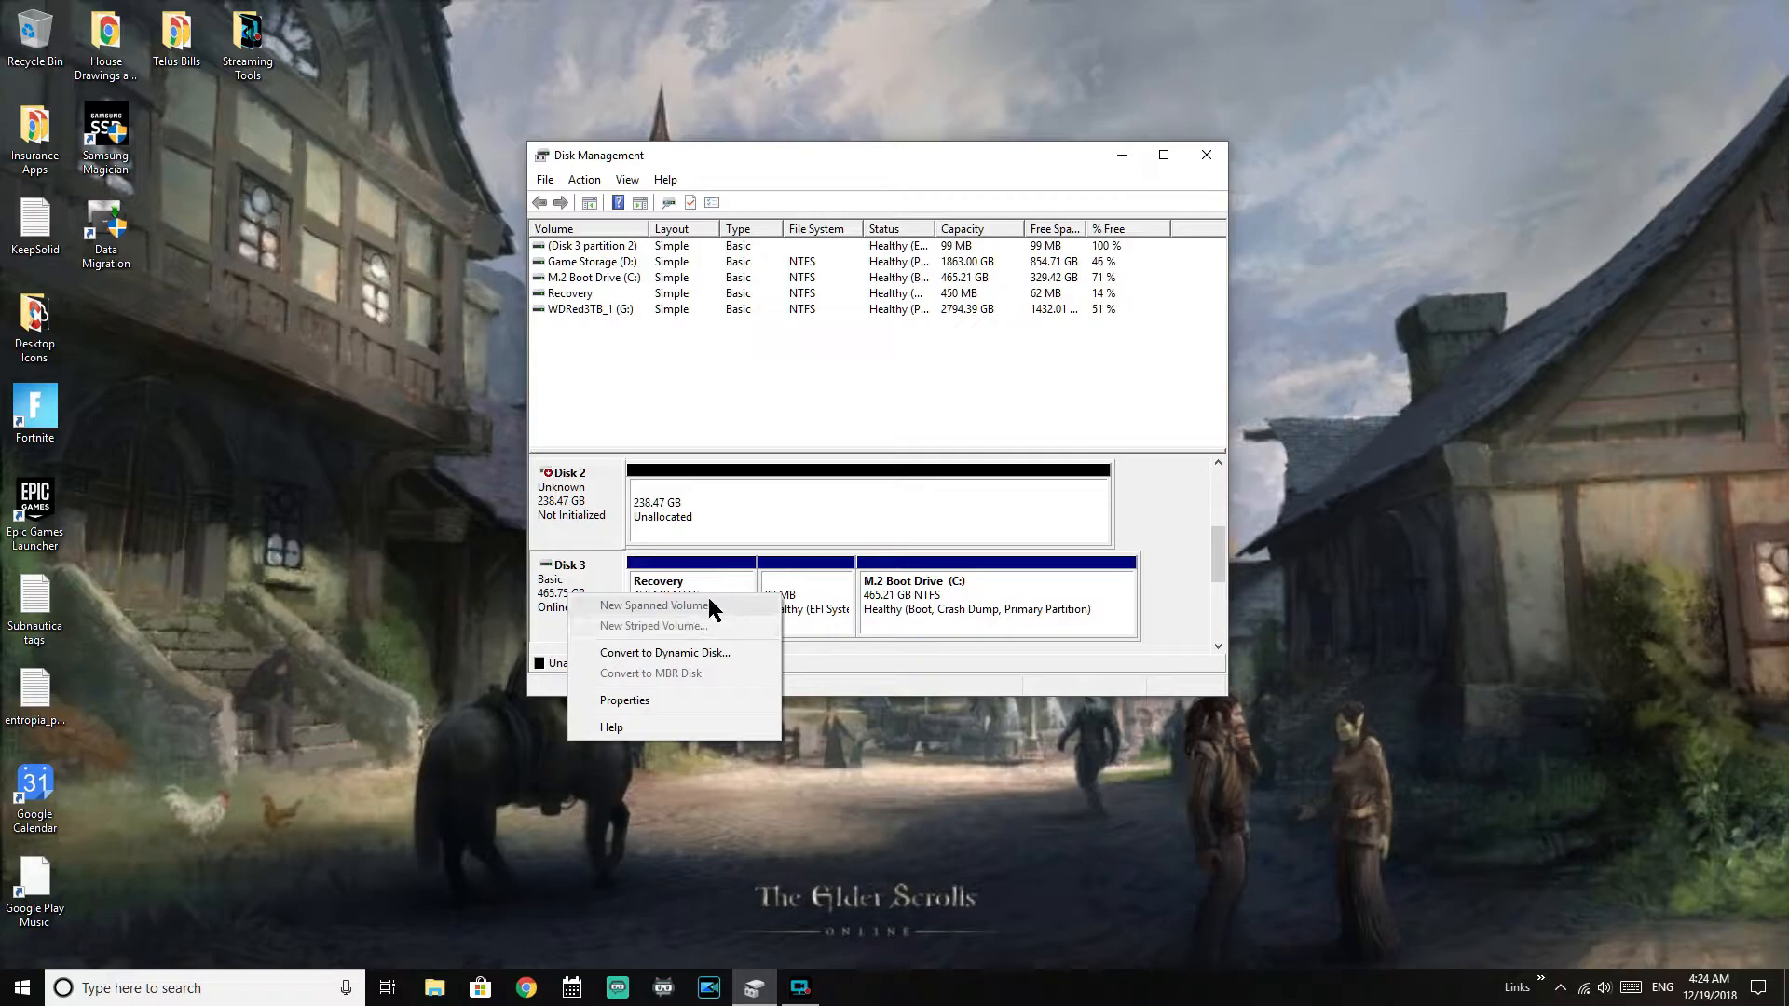
click(1201, 156)
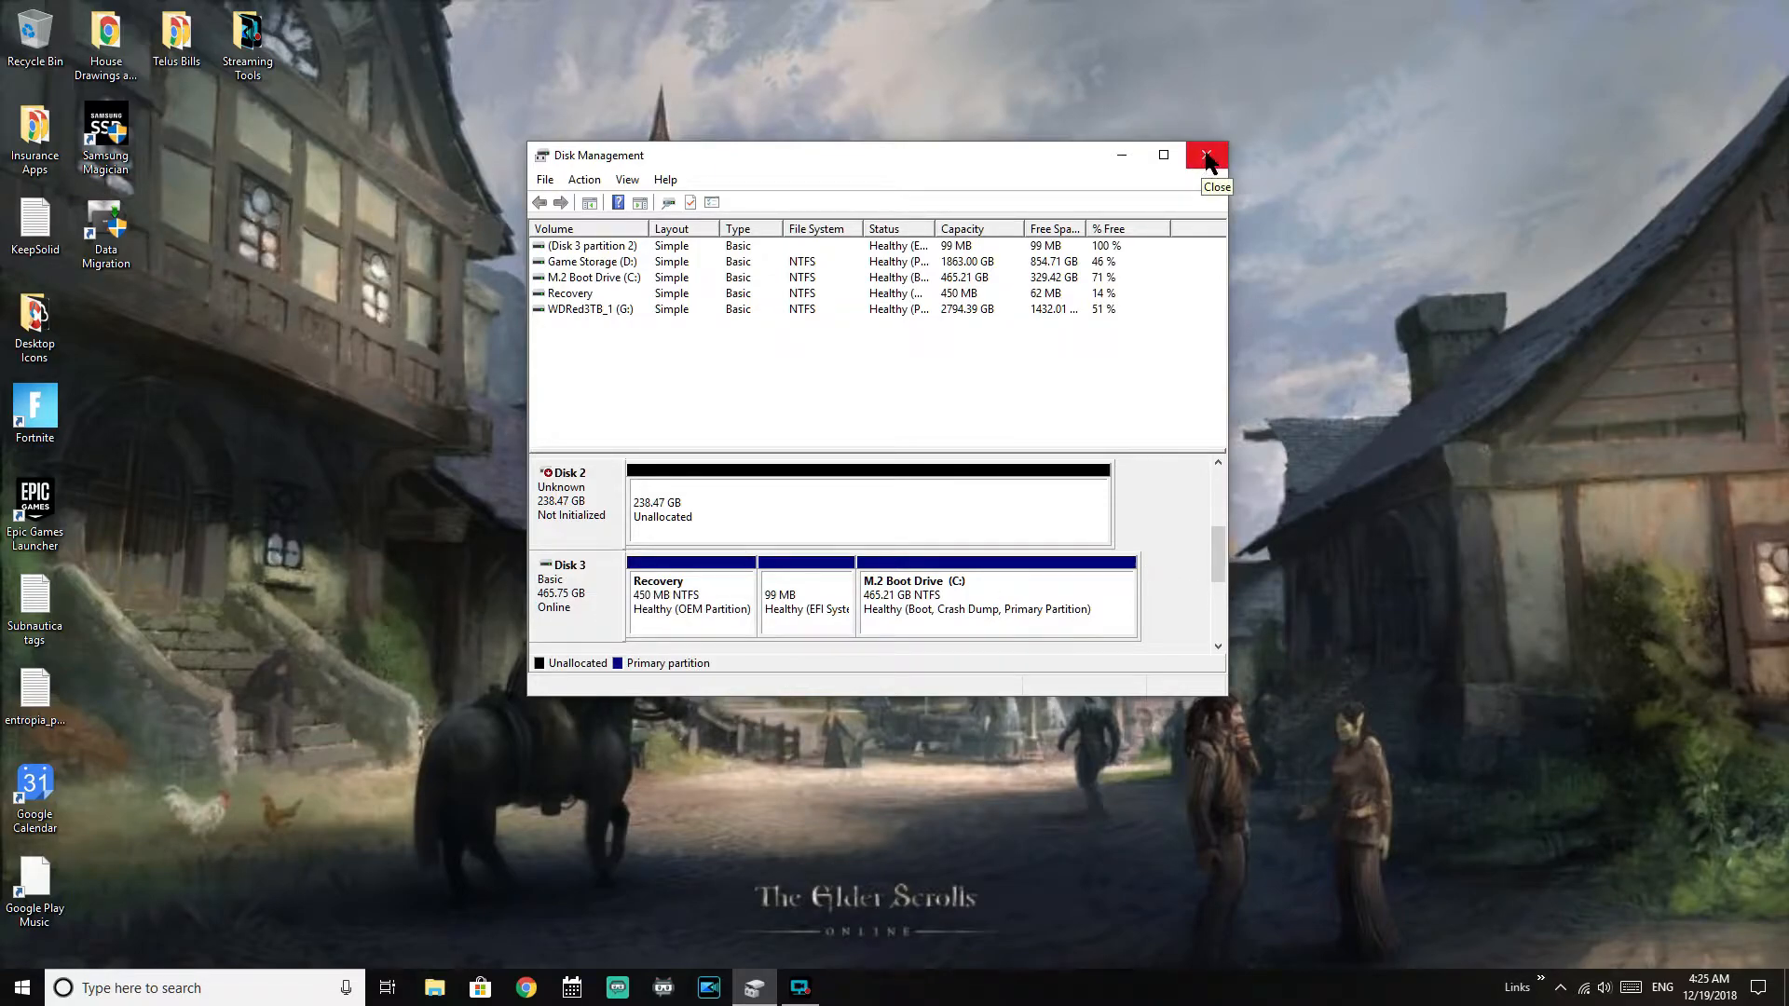
click(1204, 161)
Reopen Disk Management, dismiss the disk initialization prompt, and examine the unallocated Disk 2
key(super)
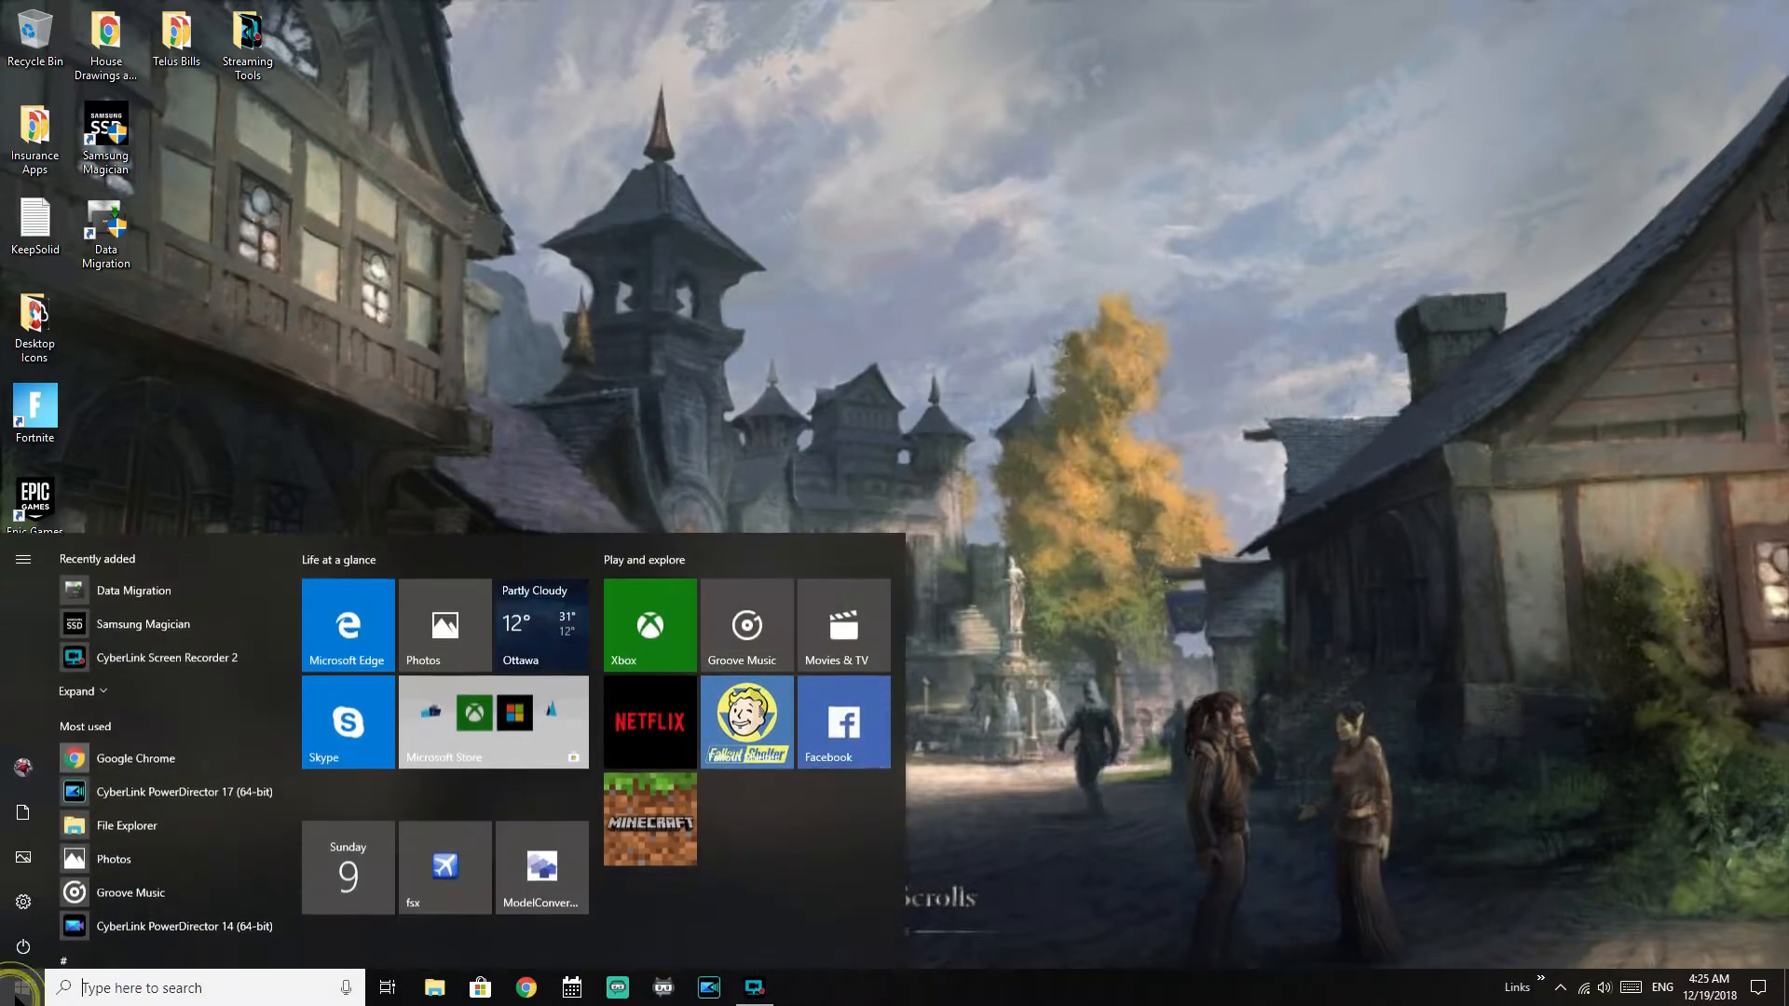
key(super)
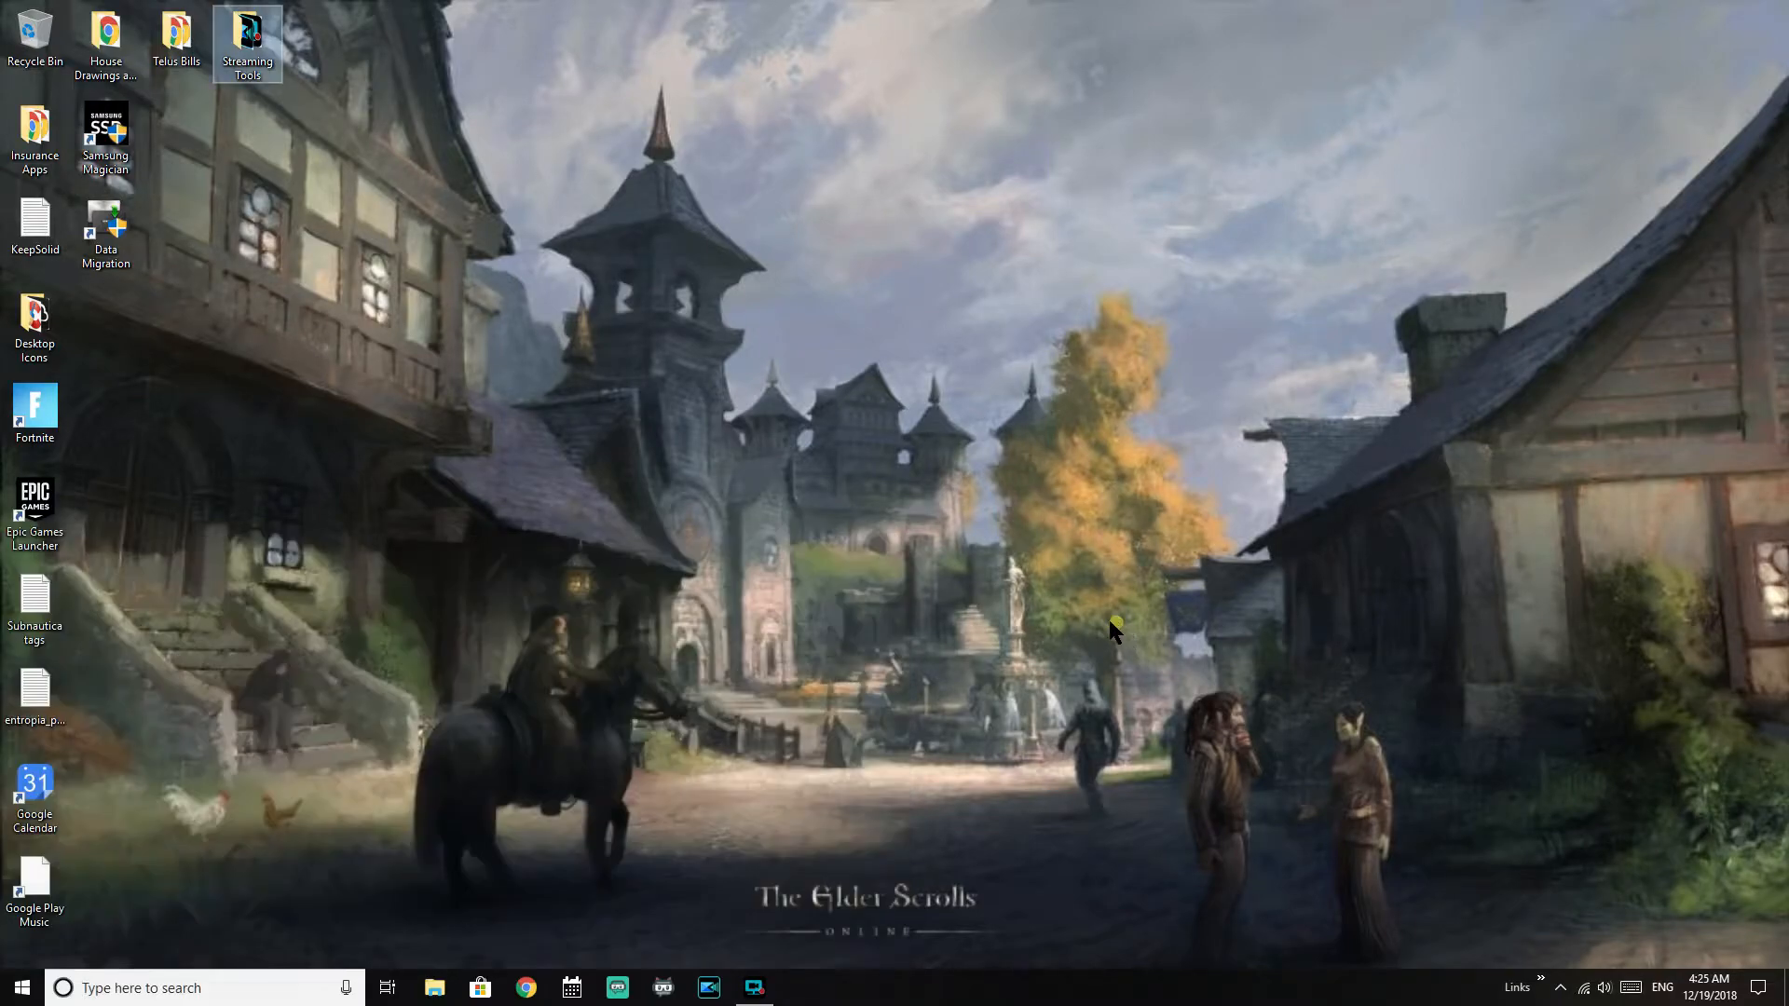
right_click(21, 988)
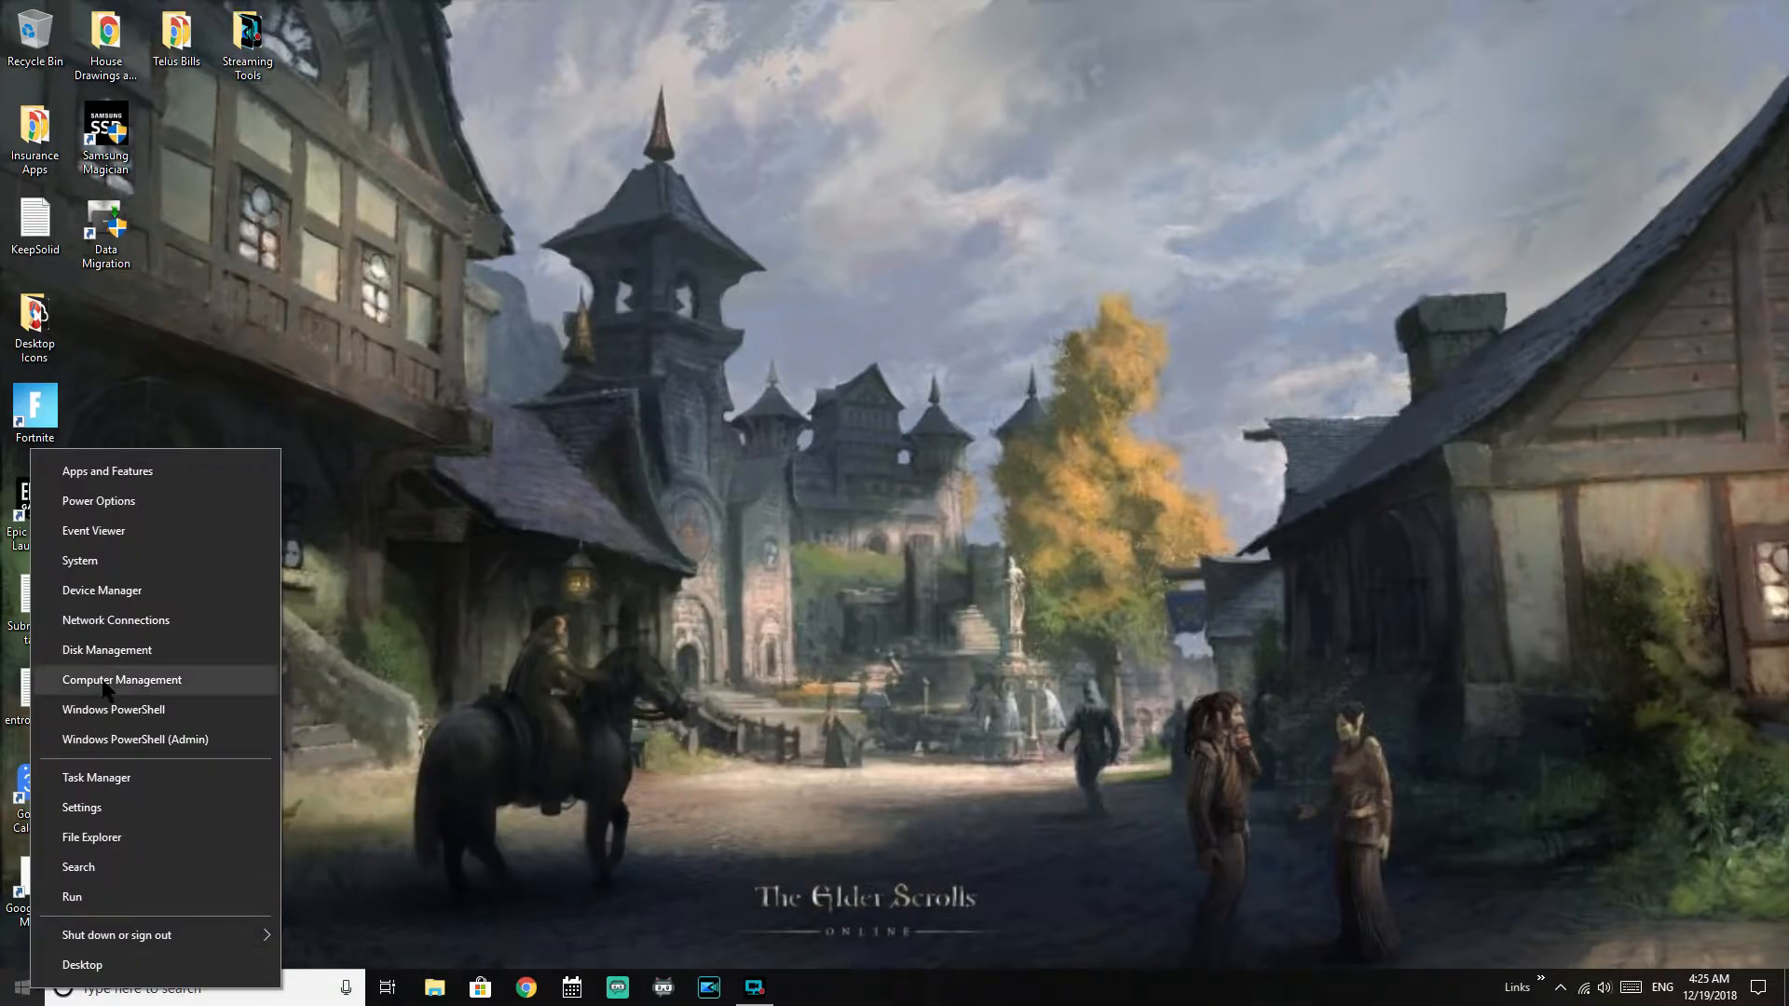
click(99, 649)
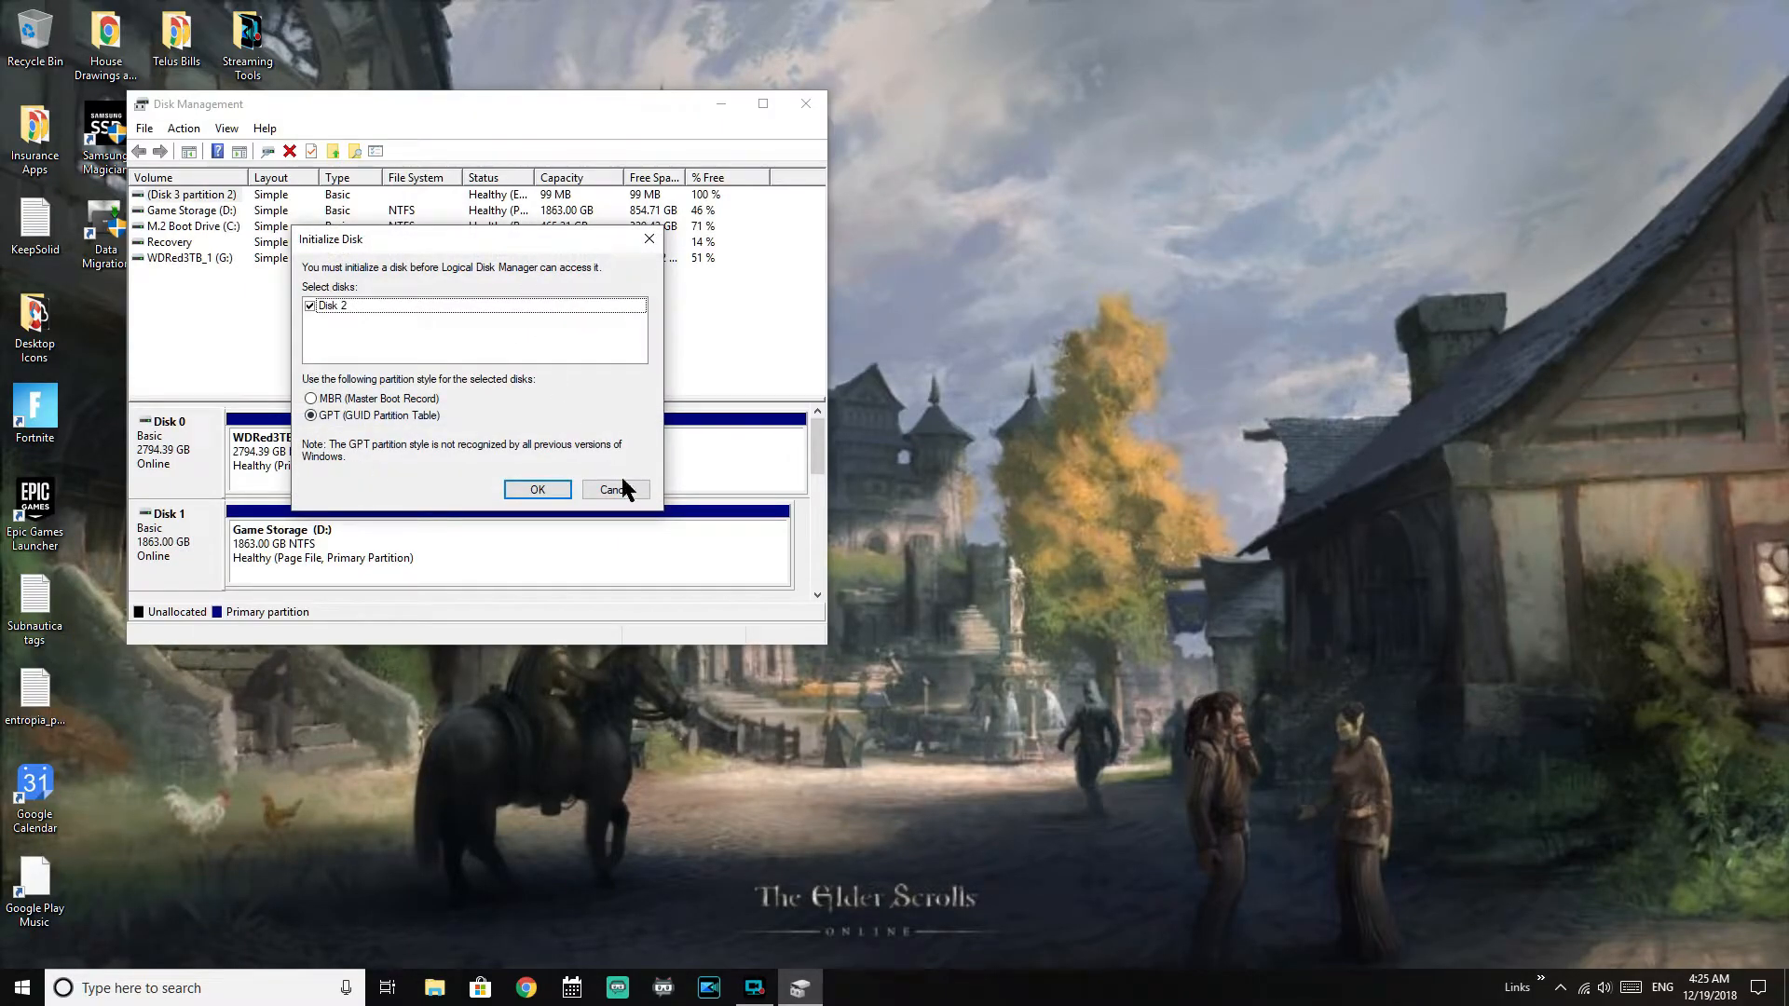
click(617, 486)
drag(533, 103, 896, 181)
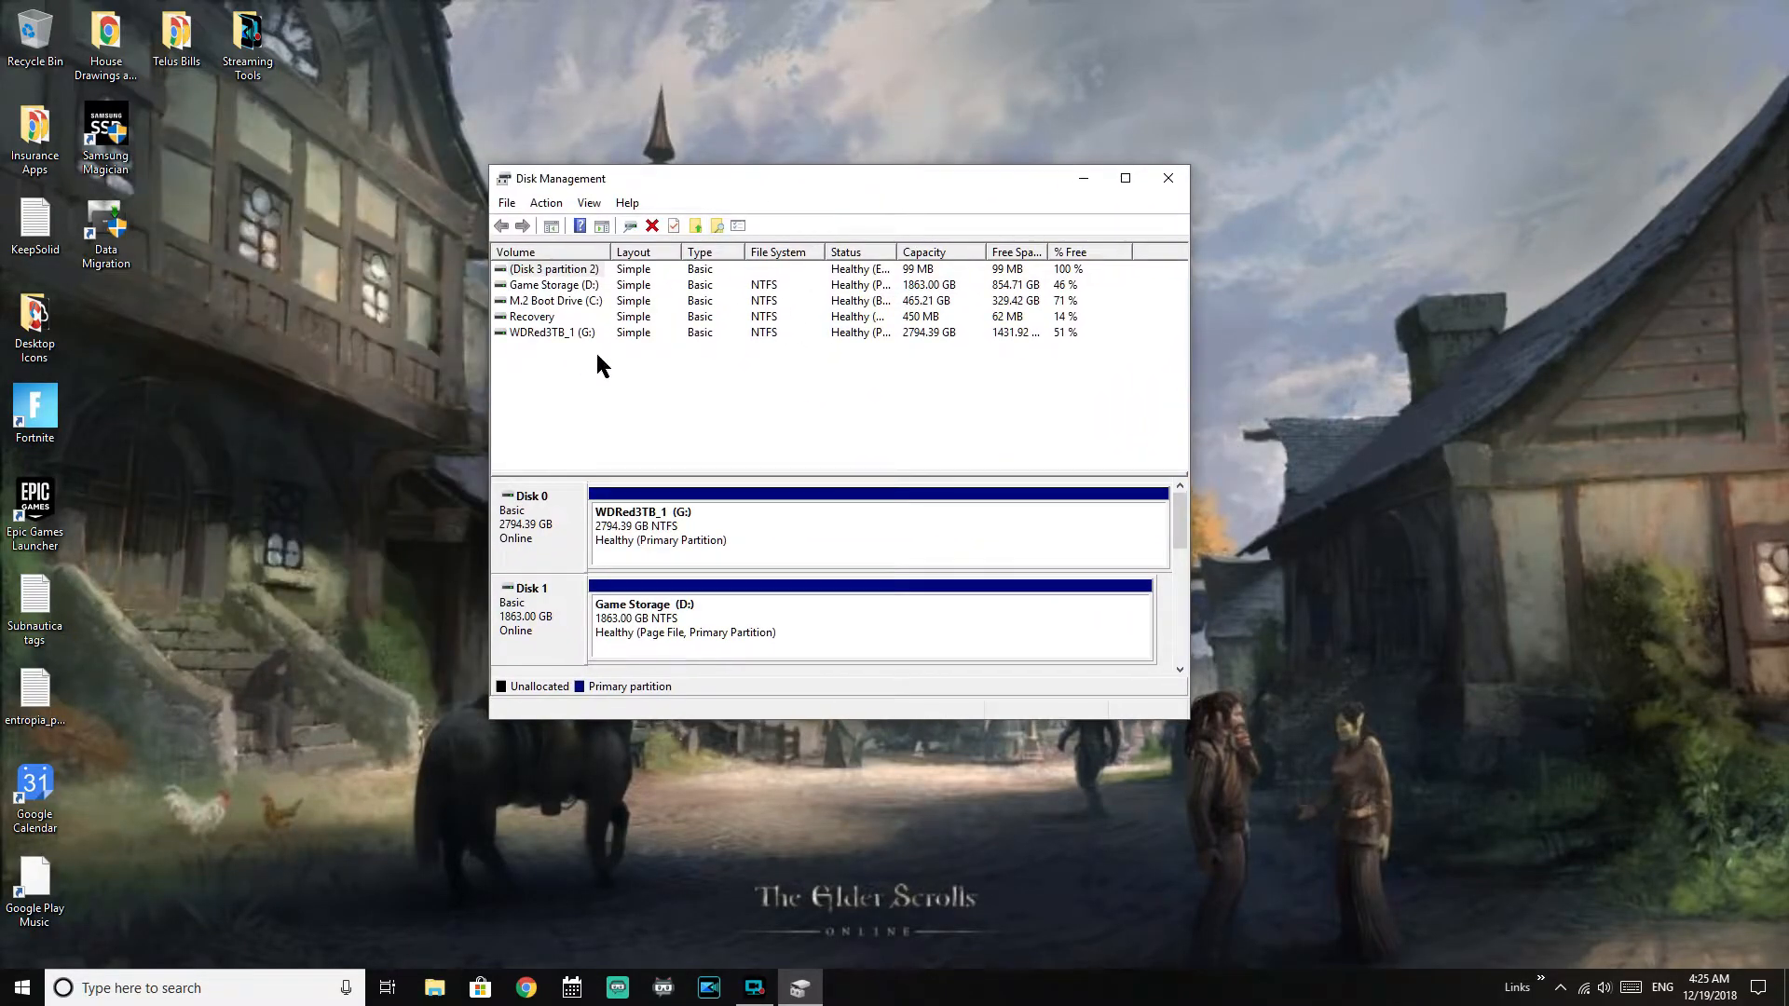
scroll(1179, 536, down, 4)
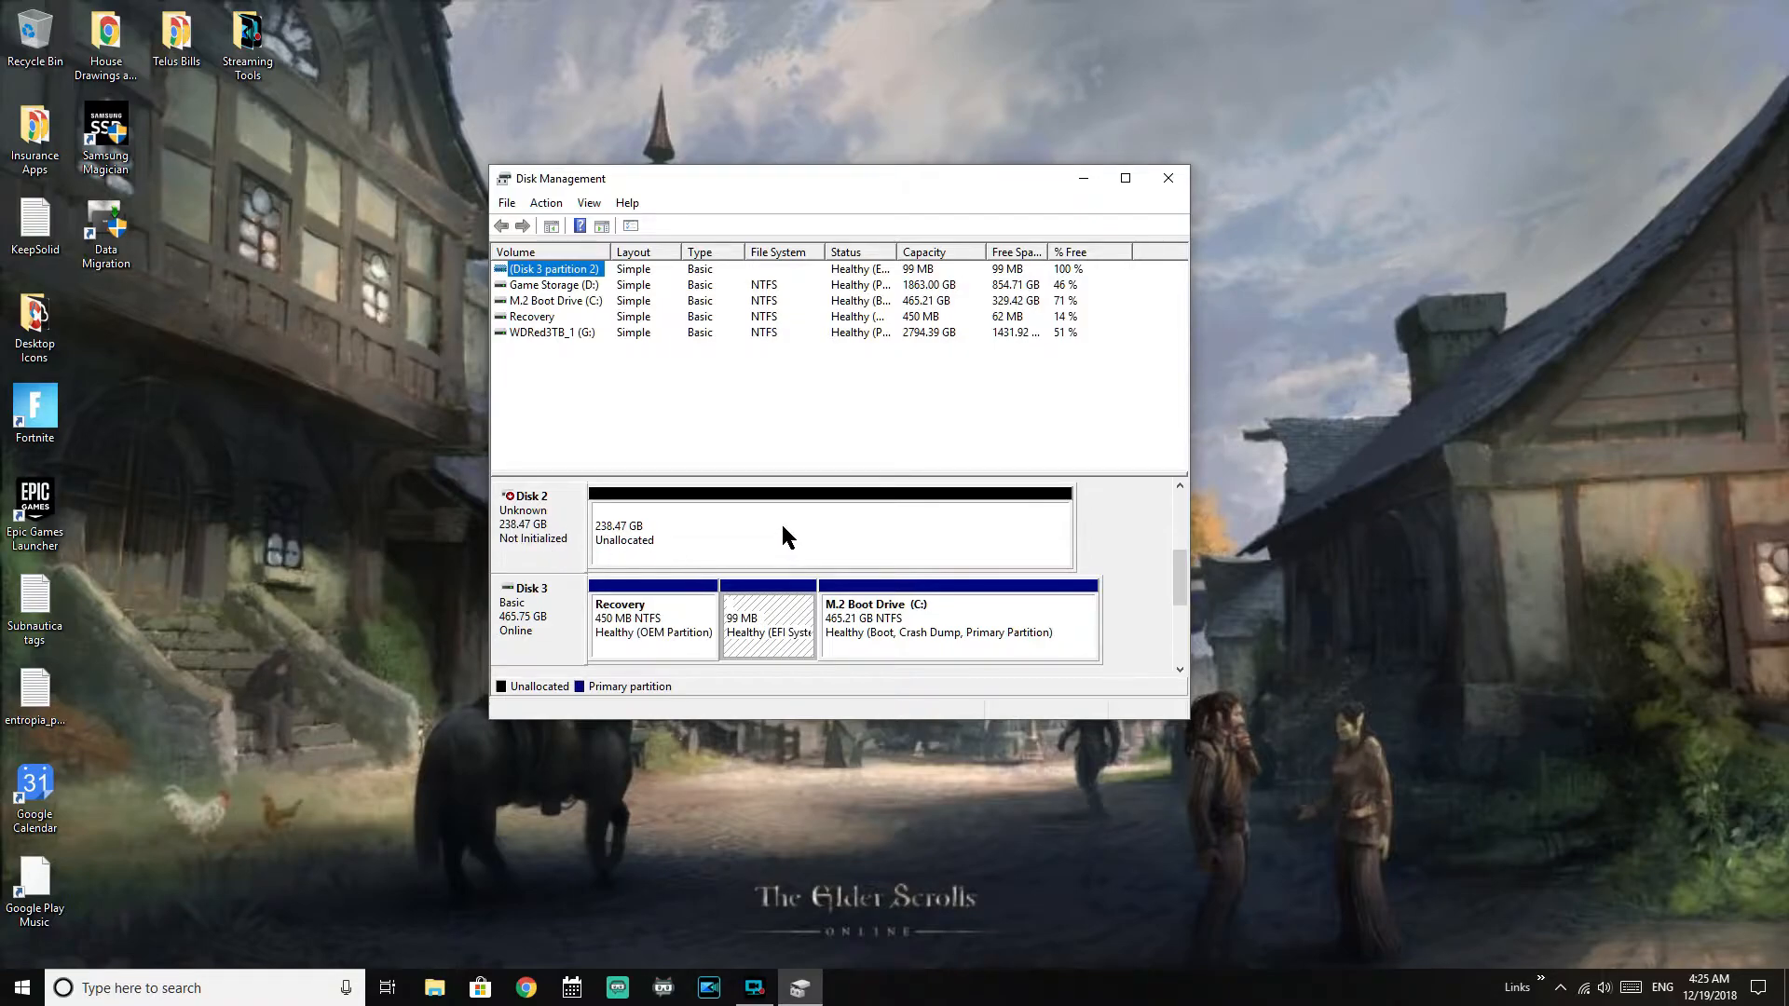
mouse_move(1182, 570)
mouse_down()
mouse_move(1182, 549)
mouse_move(1181, 572)
mouse_up()
drag(799, 177, 753, 114)
Open Windows PowerShell as administrator and start diskpart
right_click(22, 987)
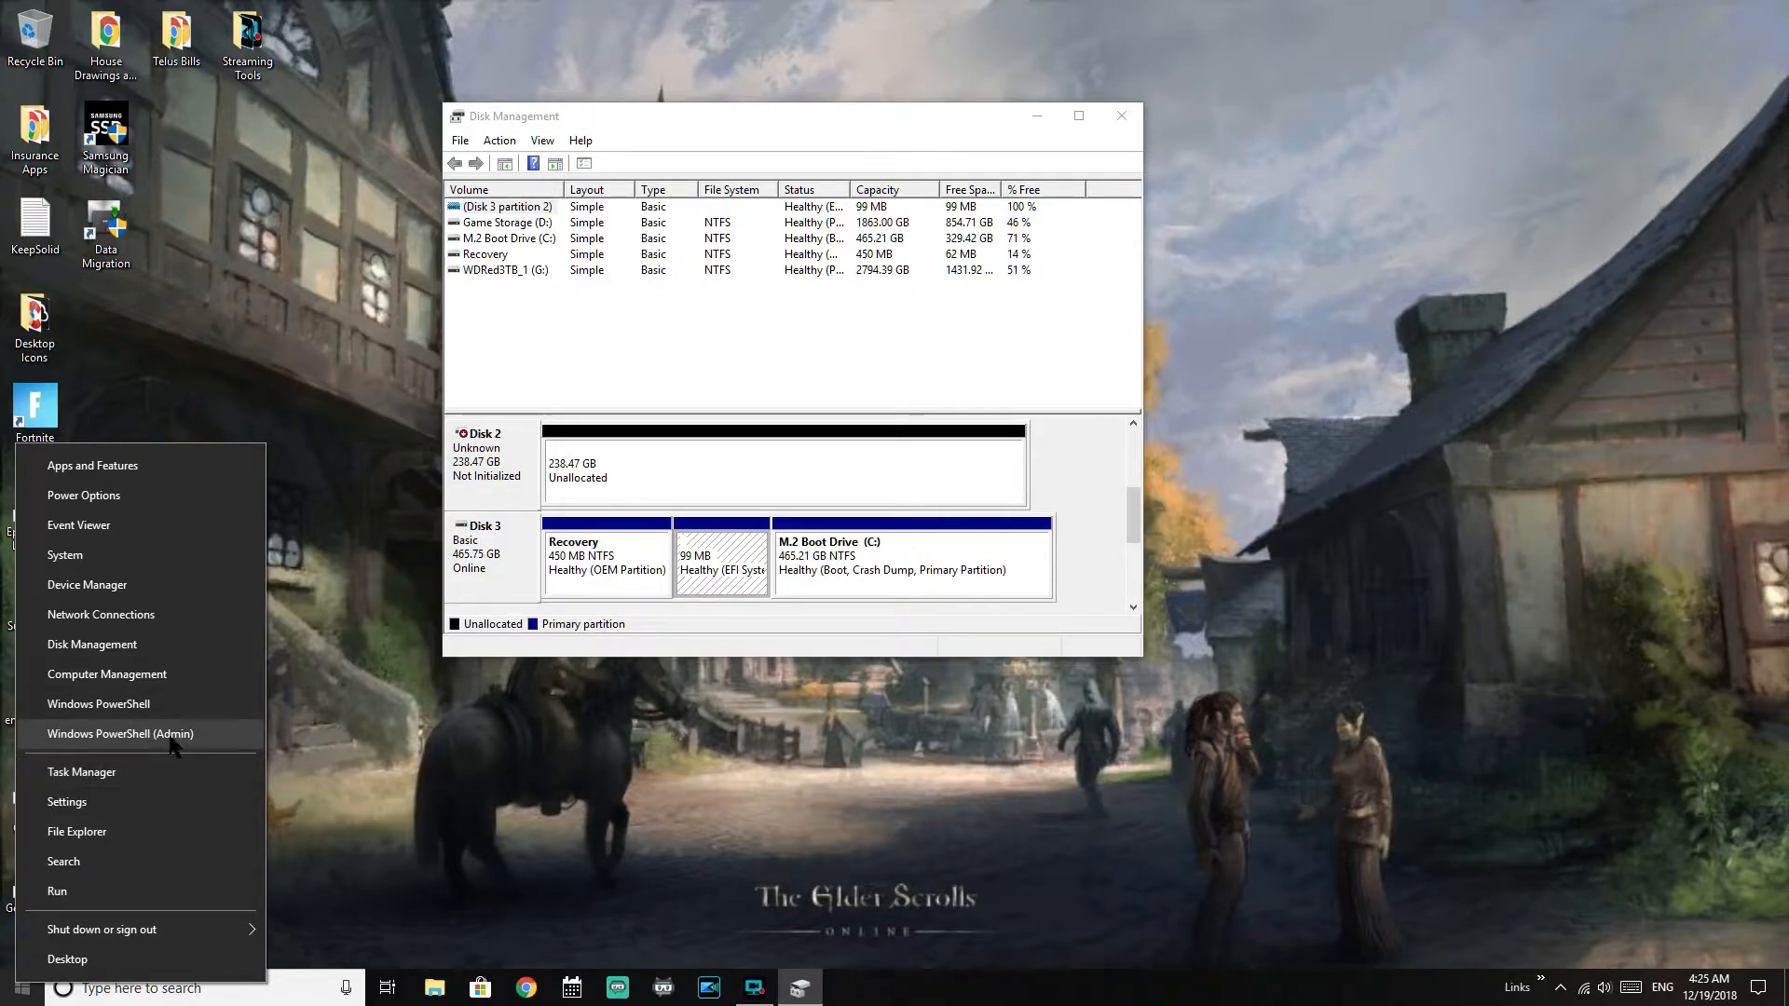
click(103, 735)
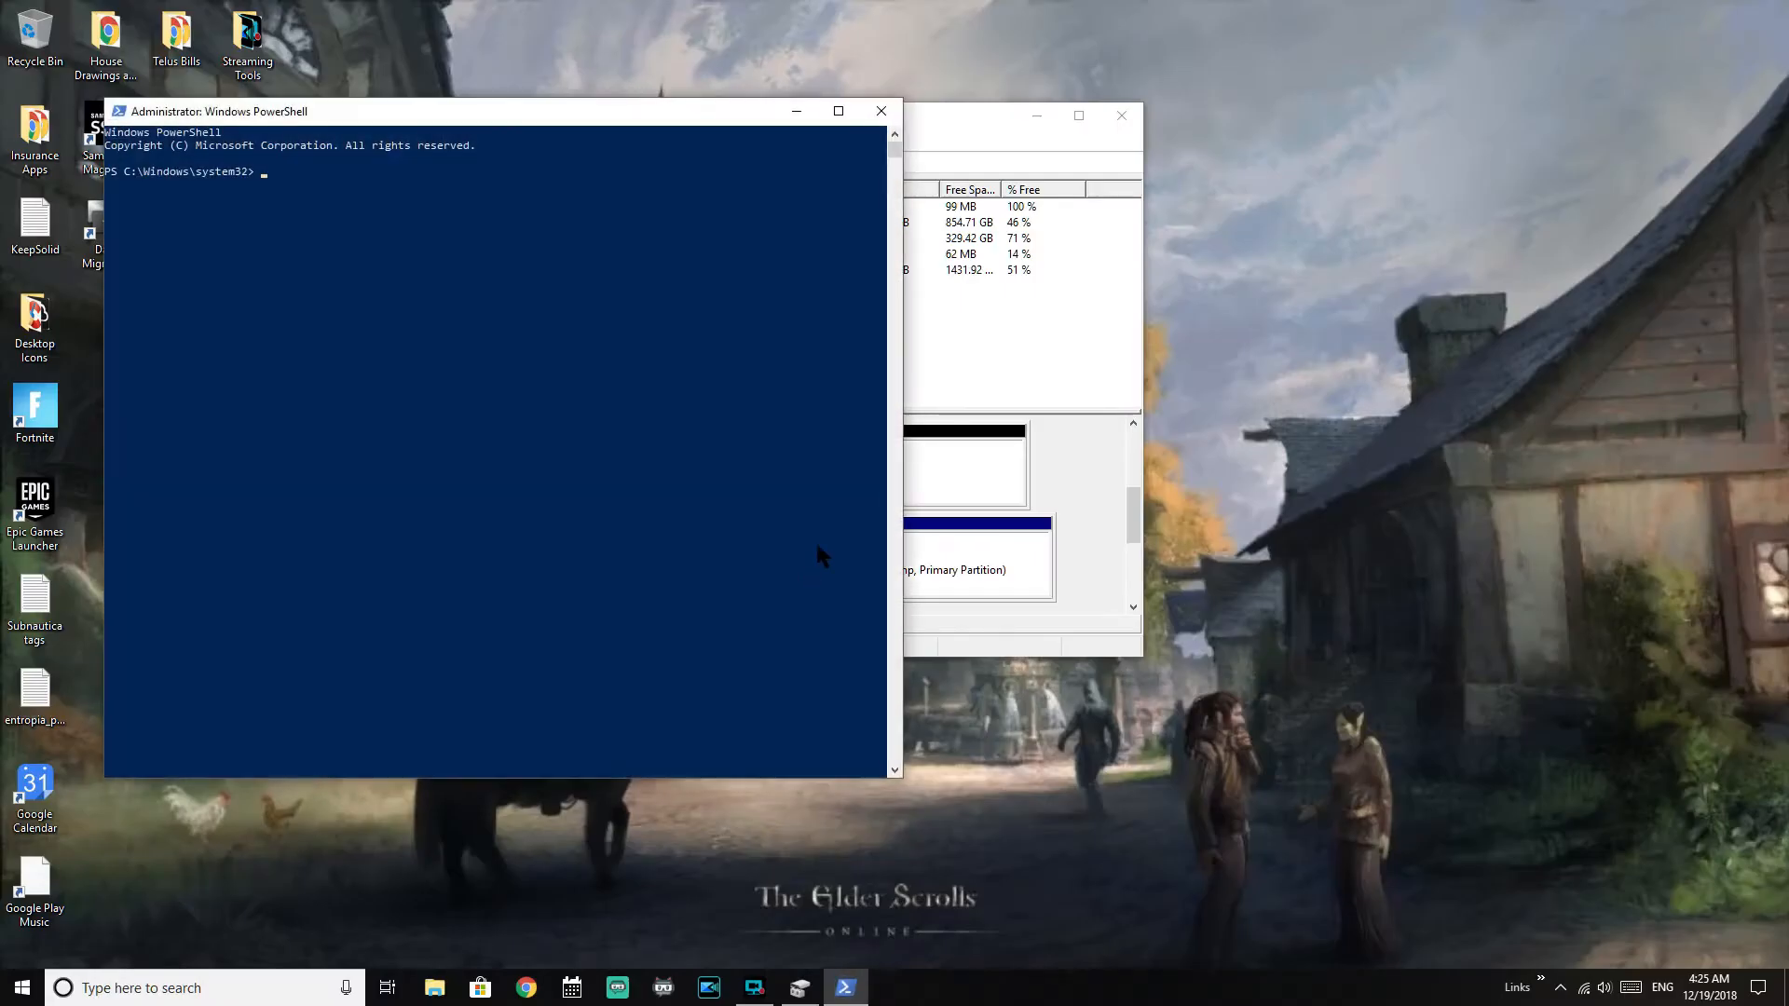
drag(601, 120, 1072, 170)
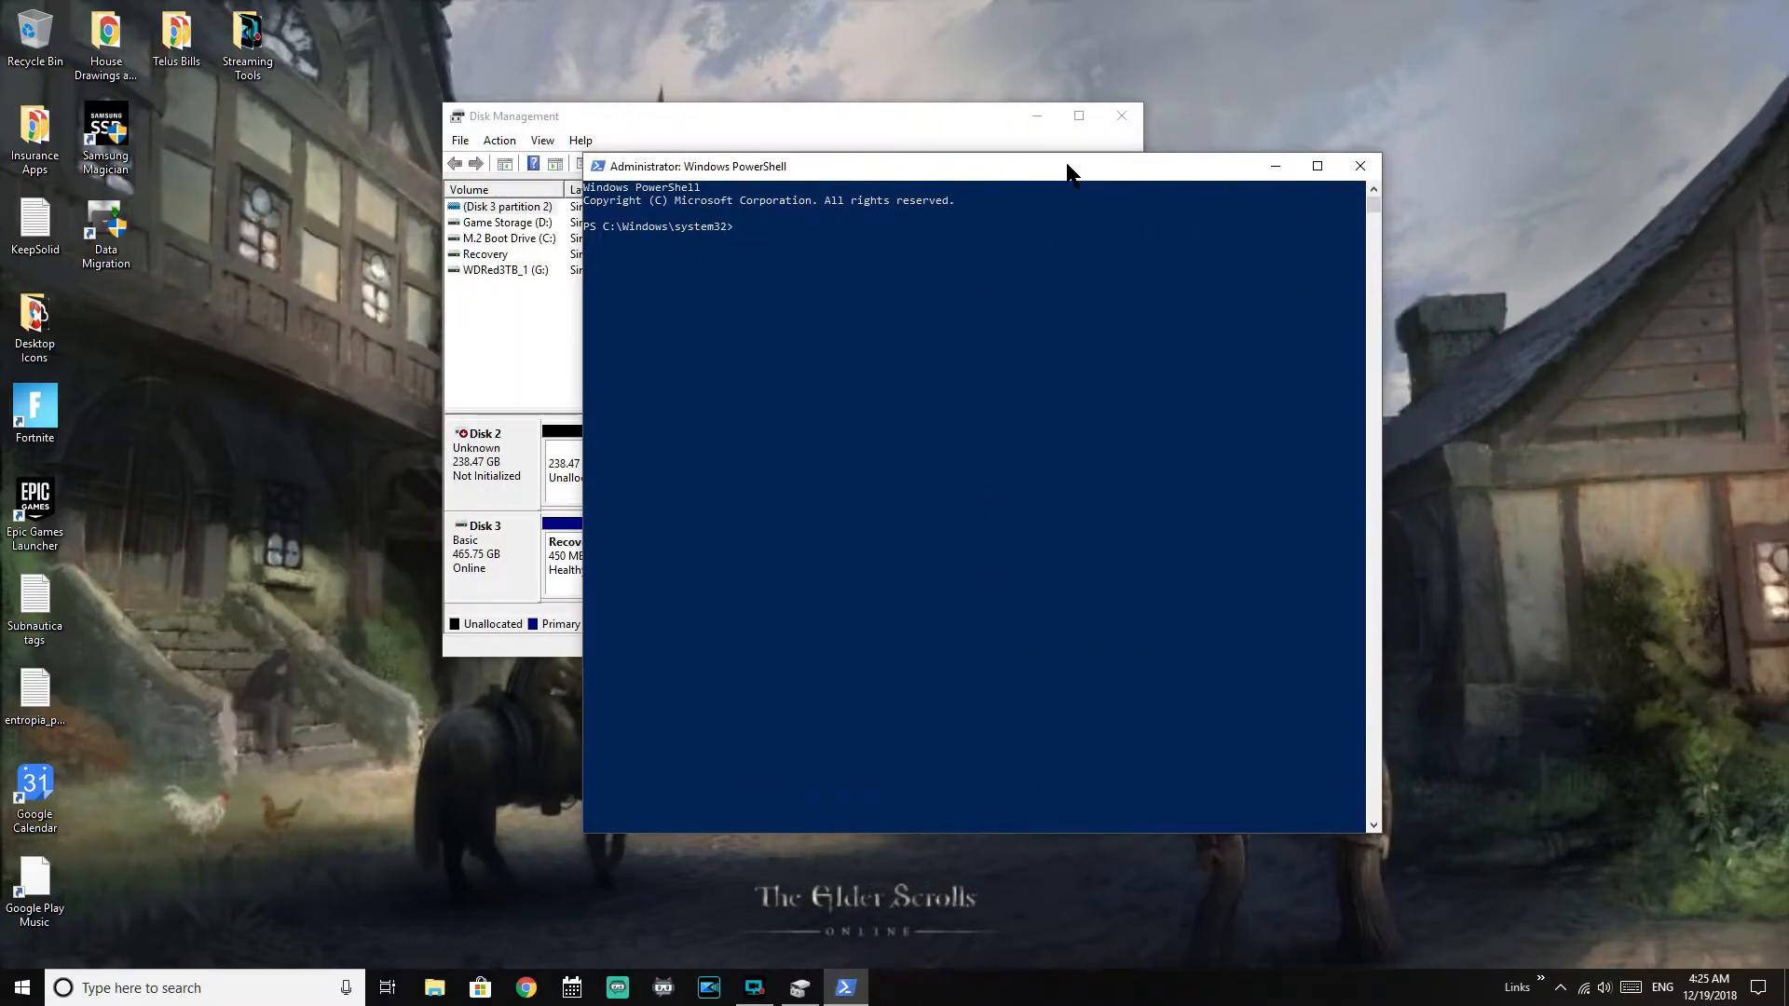
click(767, 233)
text(diskpart)
key(Return)
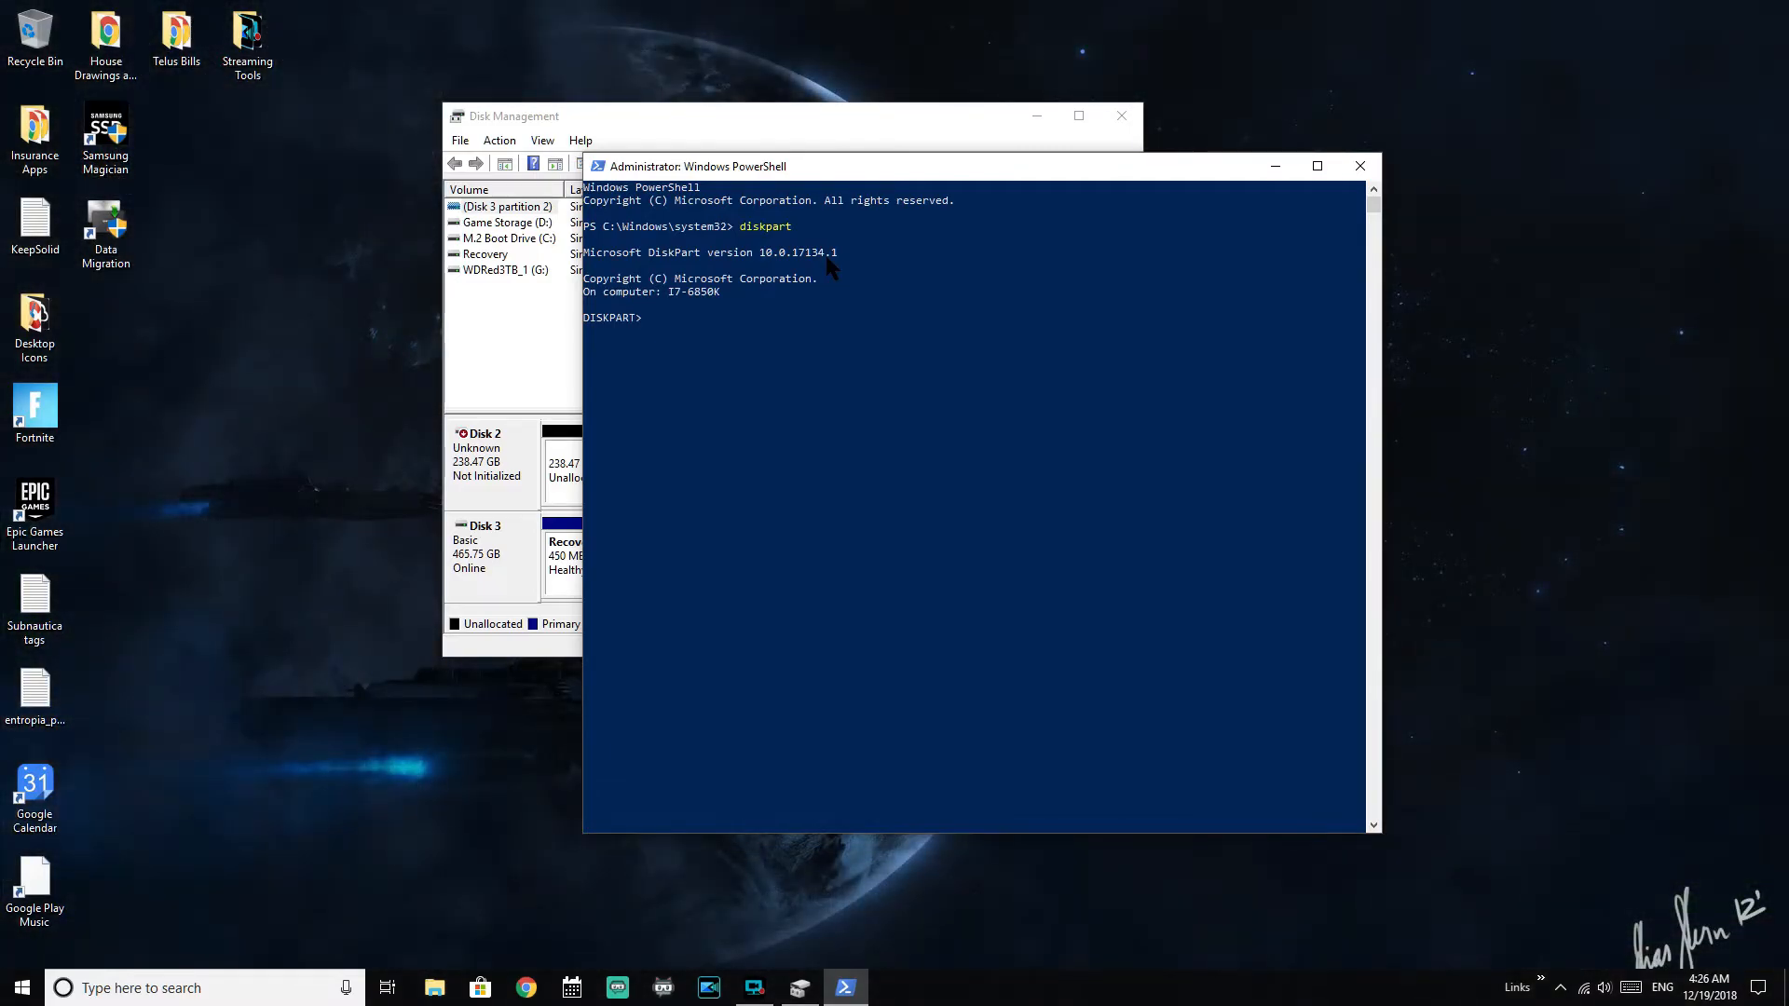
List the disks in DiskPart and compare them with the Disk Management layout to identify the unallocated disk
drag(924, 168, 943, 250)
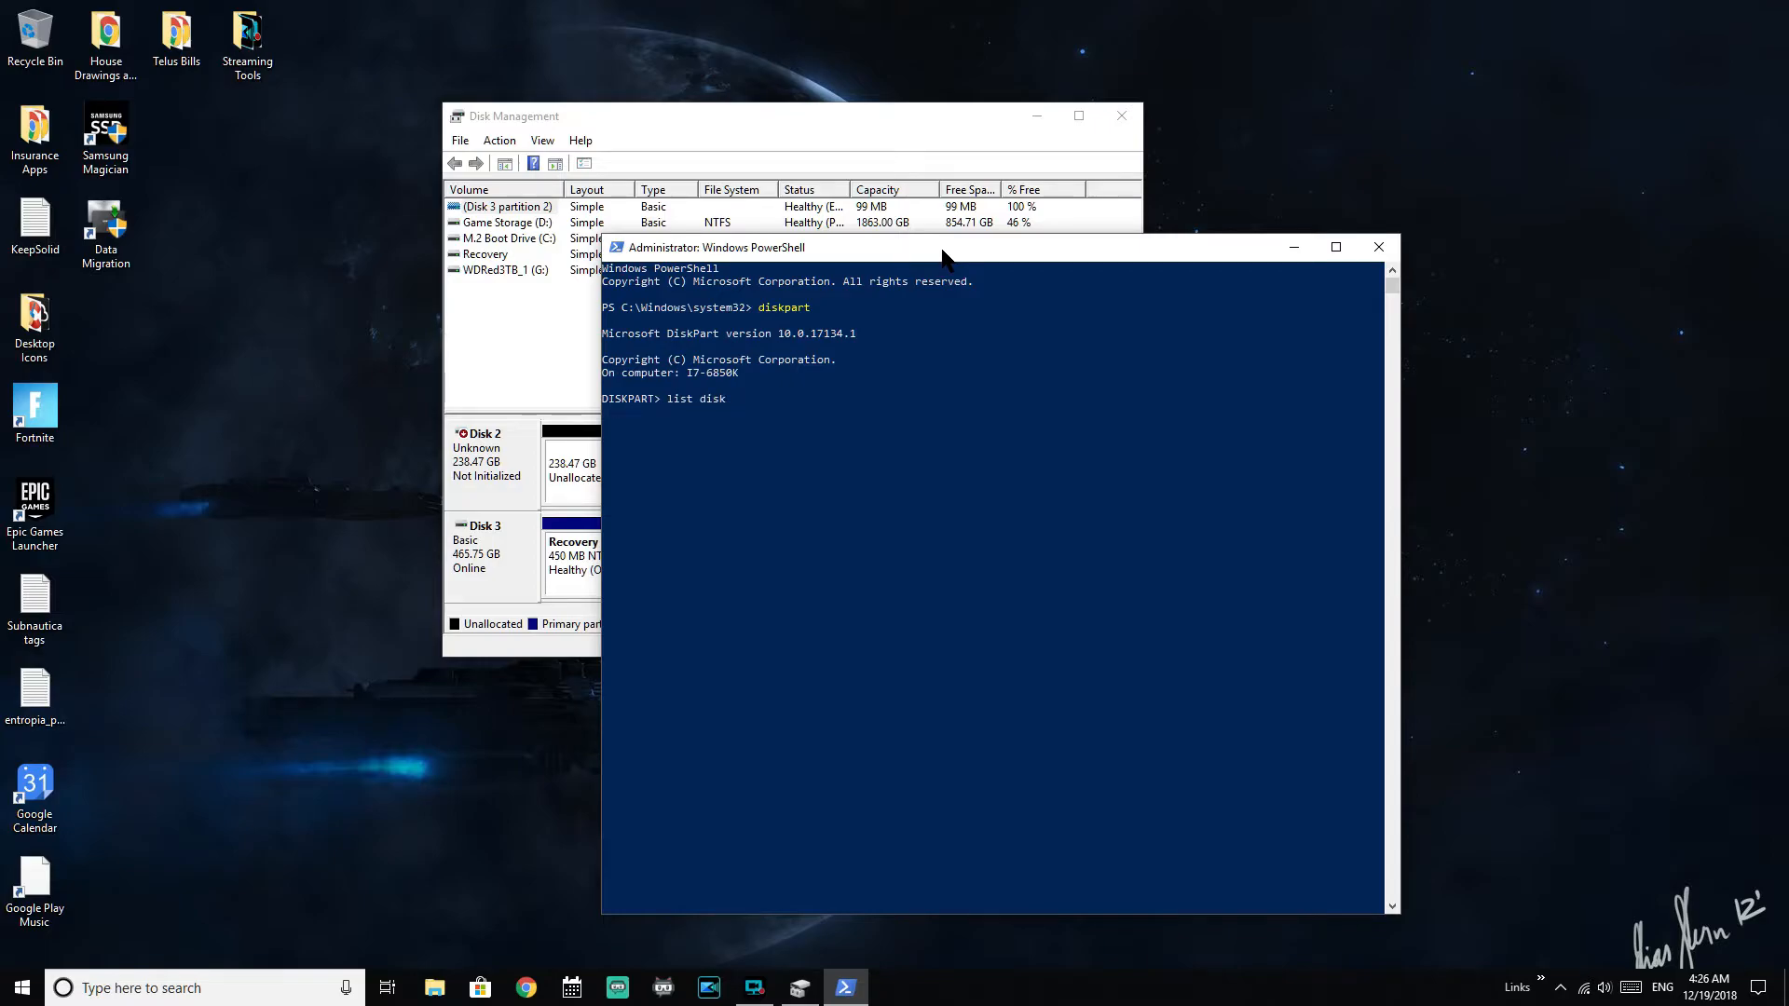
key(Return)
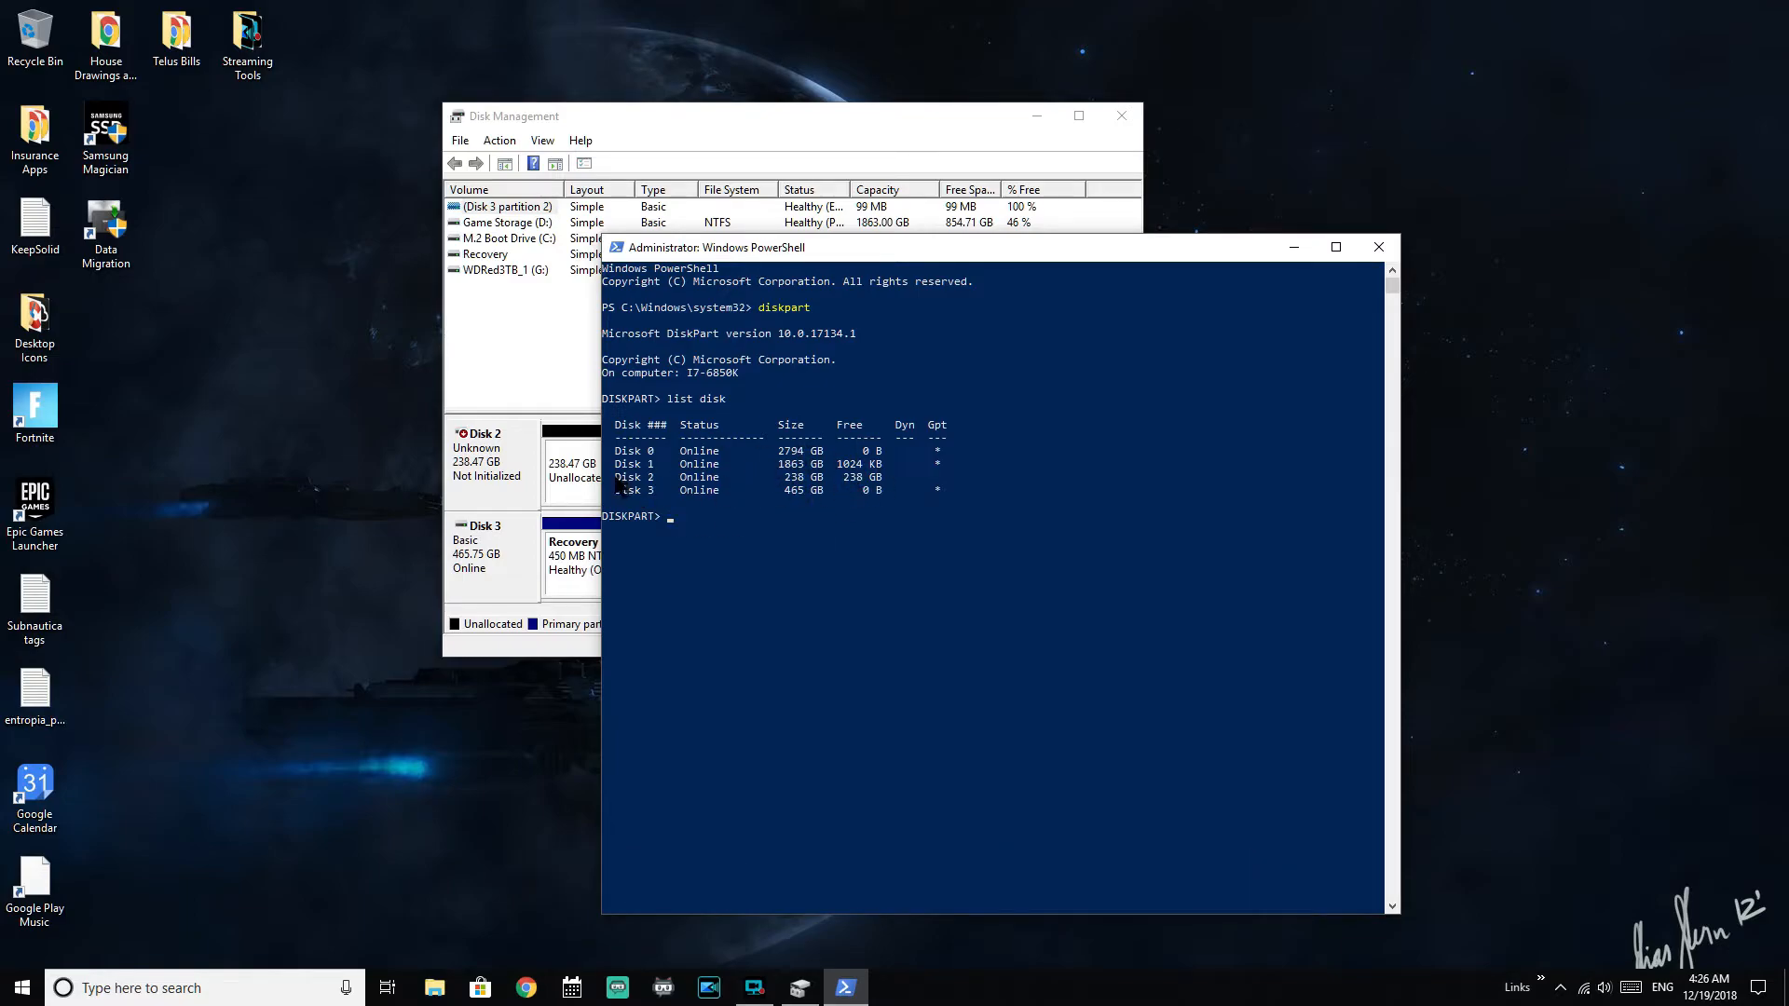
drag(1051, 252, 1295, 379)
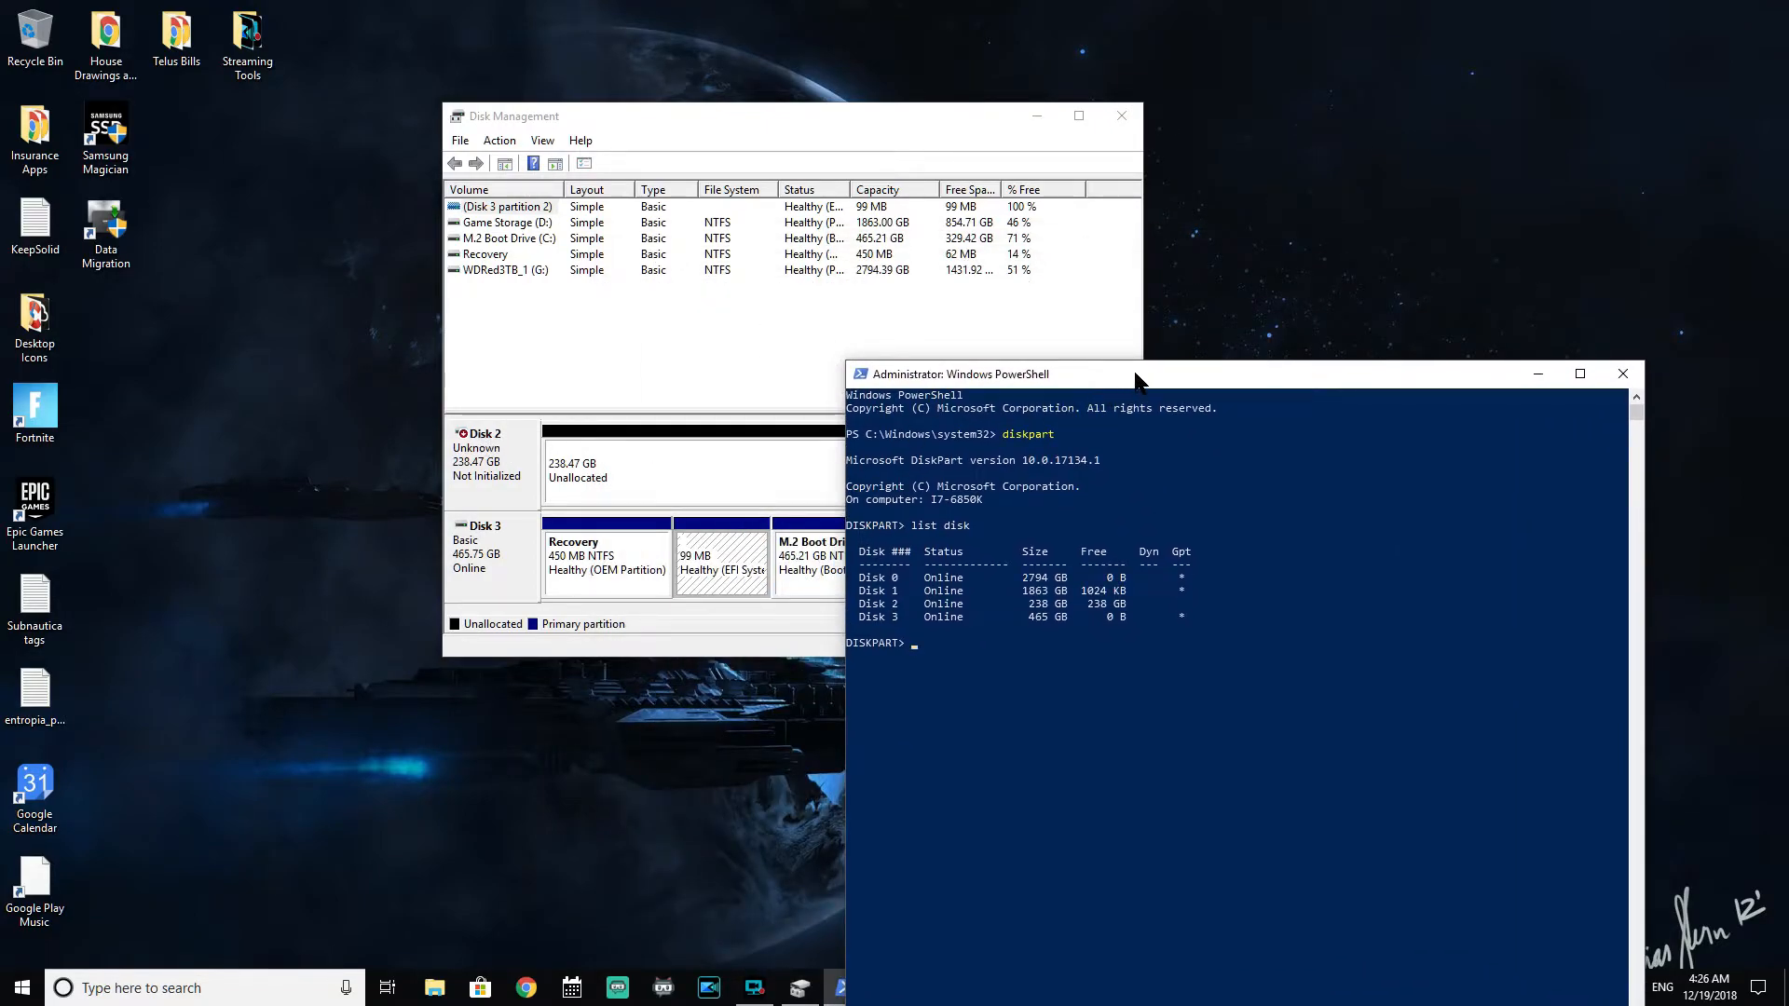
drag(1141, 377, 1083, 216)
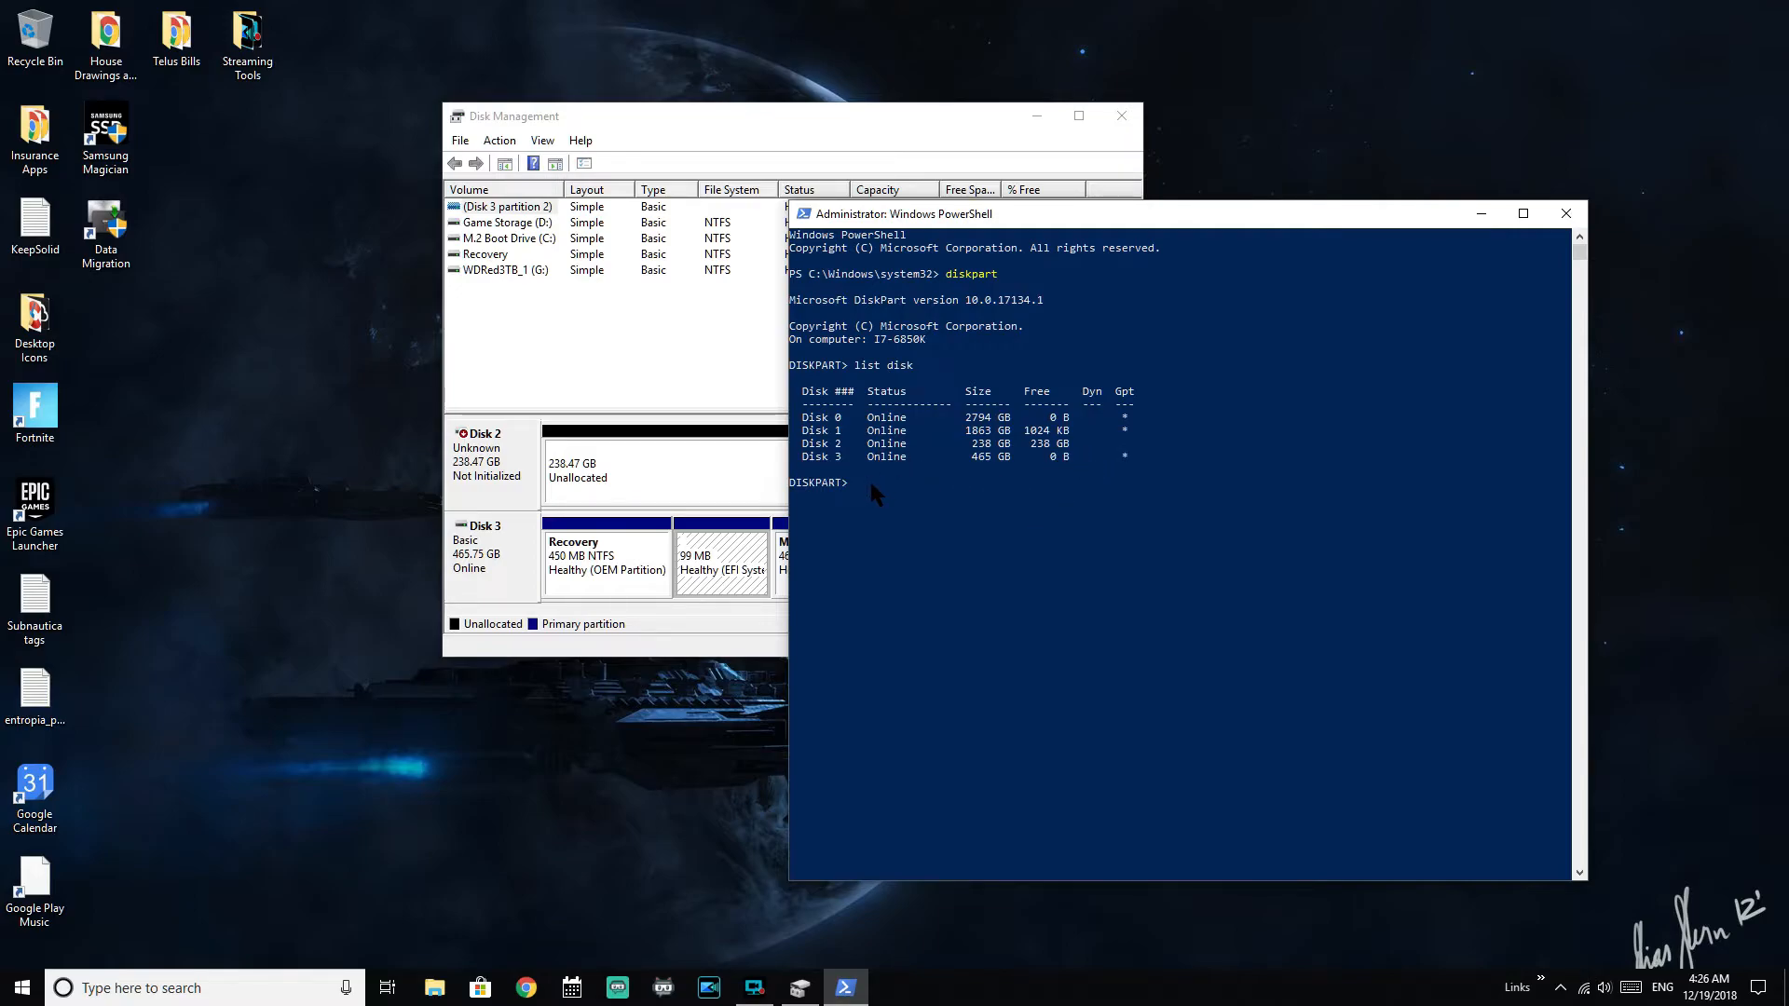
Select disk 2 in DiskPart and list the disks again to check the selection
text(select disk 2)
key(Return)
text(list )
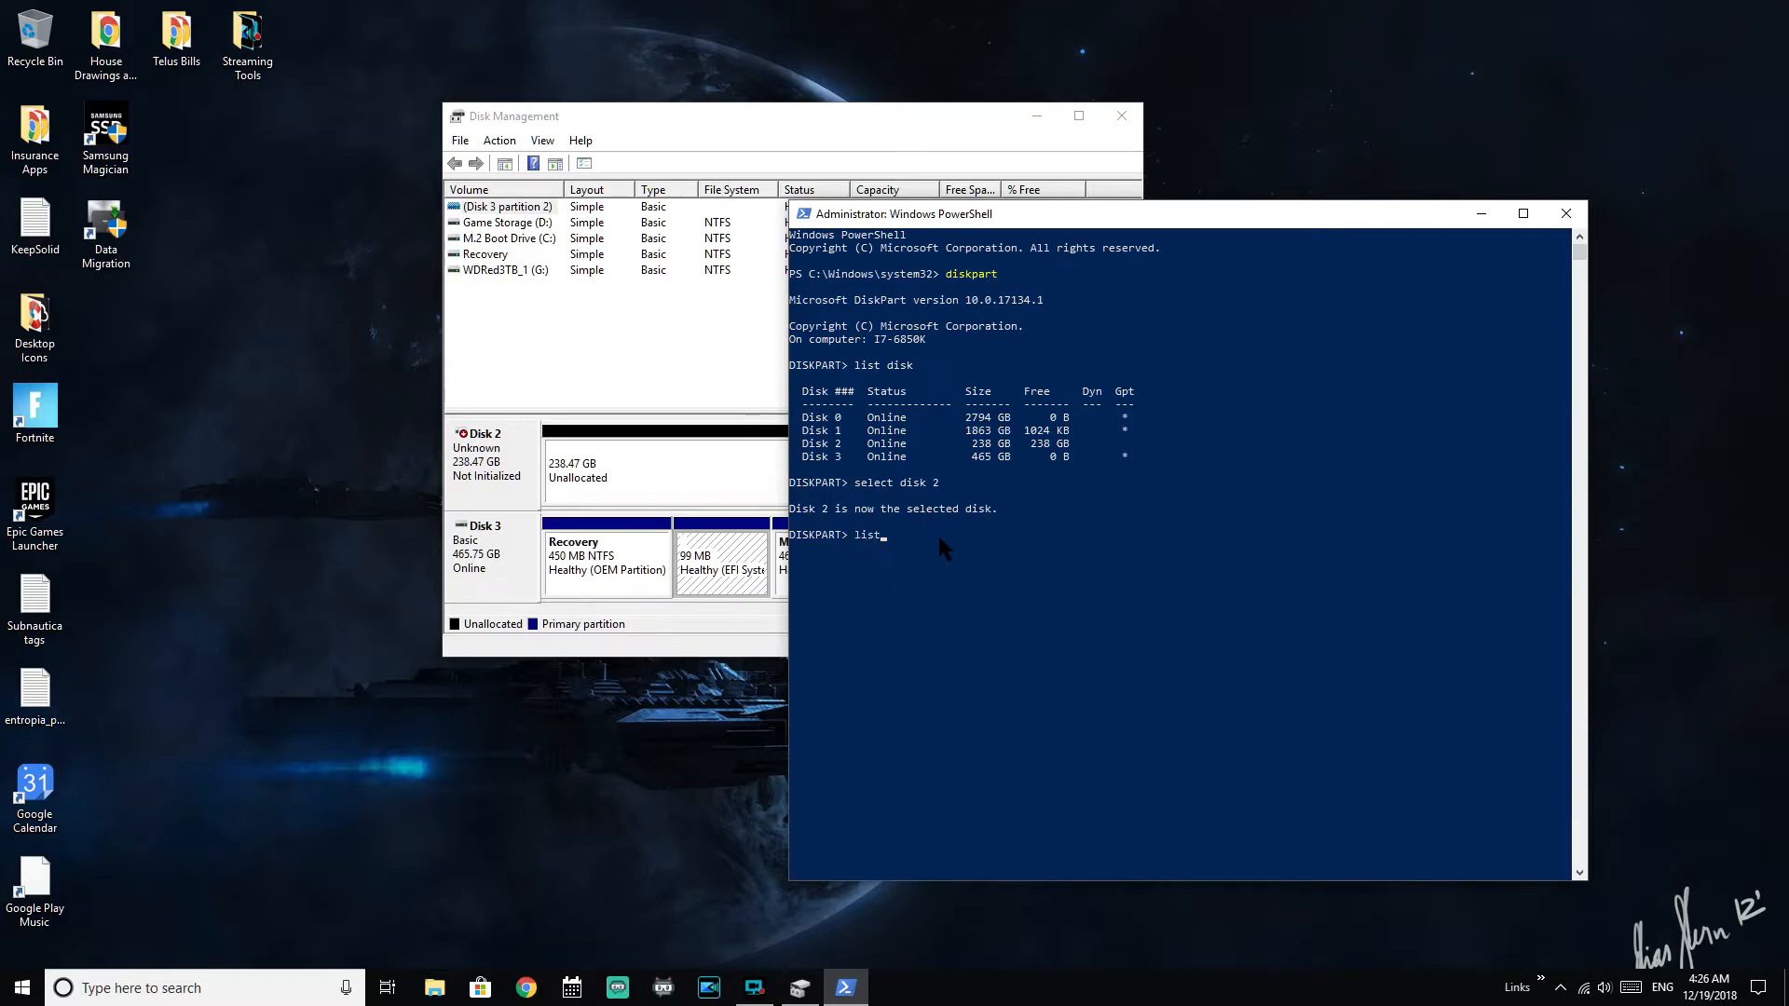
text(disk)
key(Return)
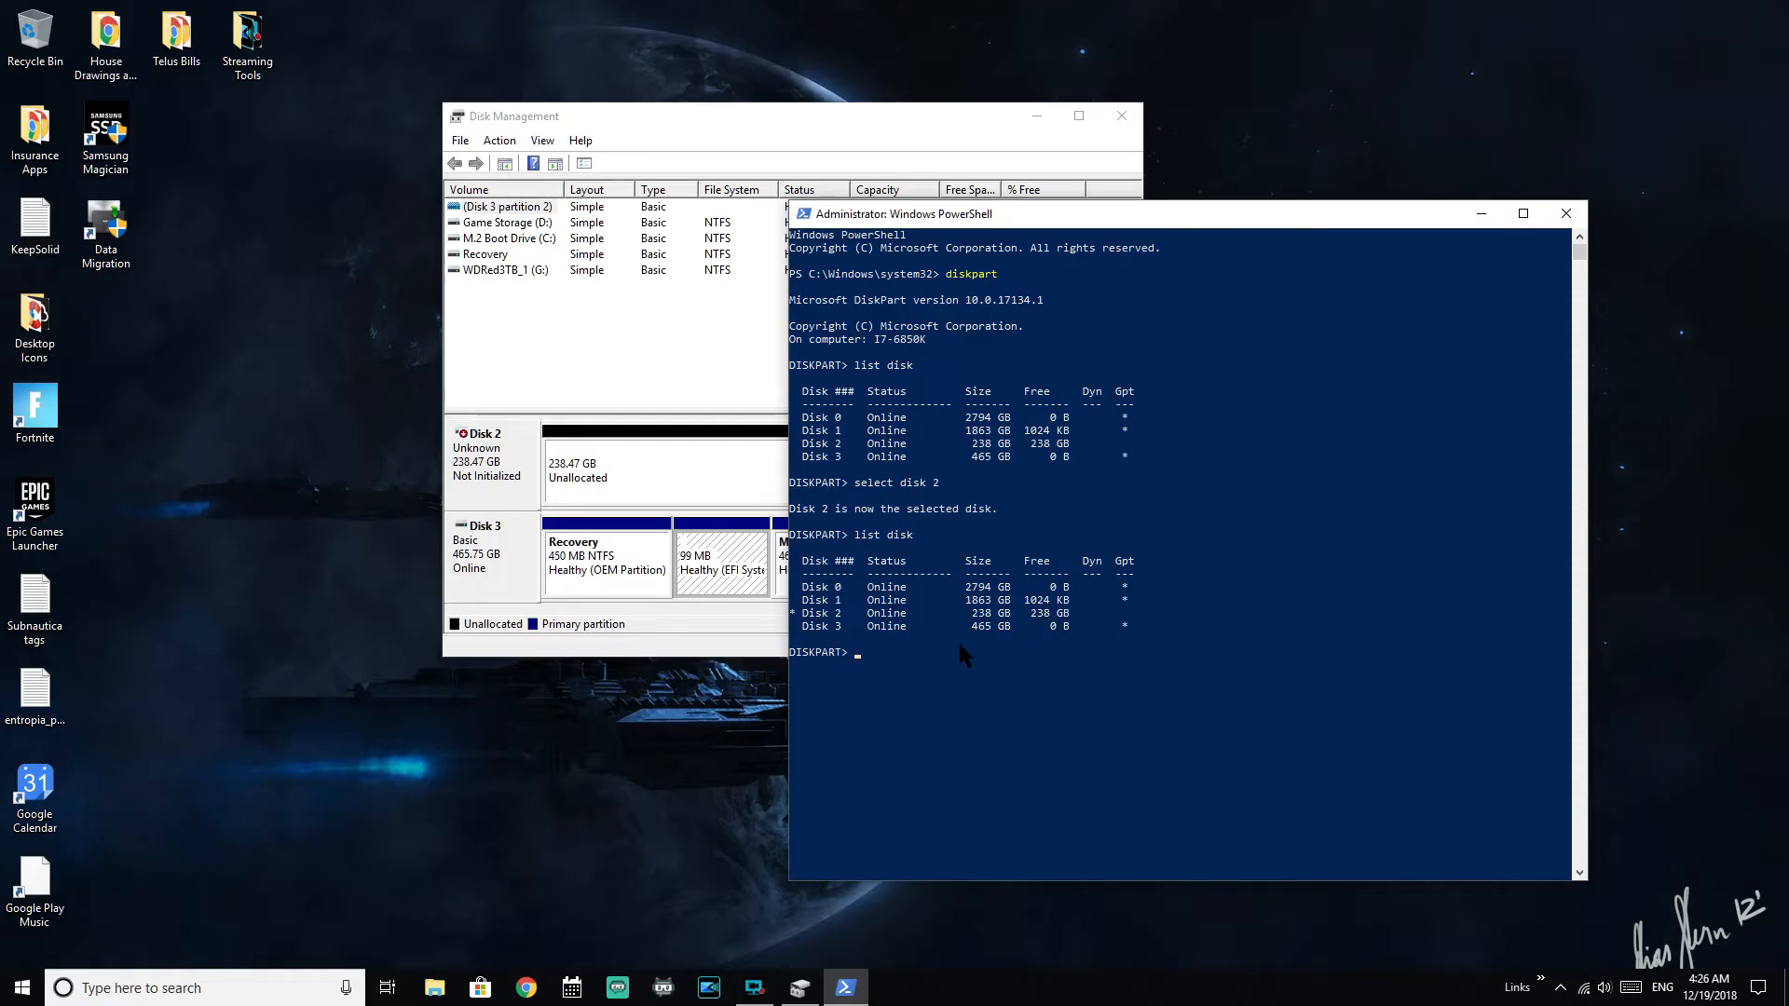
Erase the selected disk with DiskPart's clean command and minimize the PowerShell window
text(clean)
key(Return)
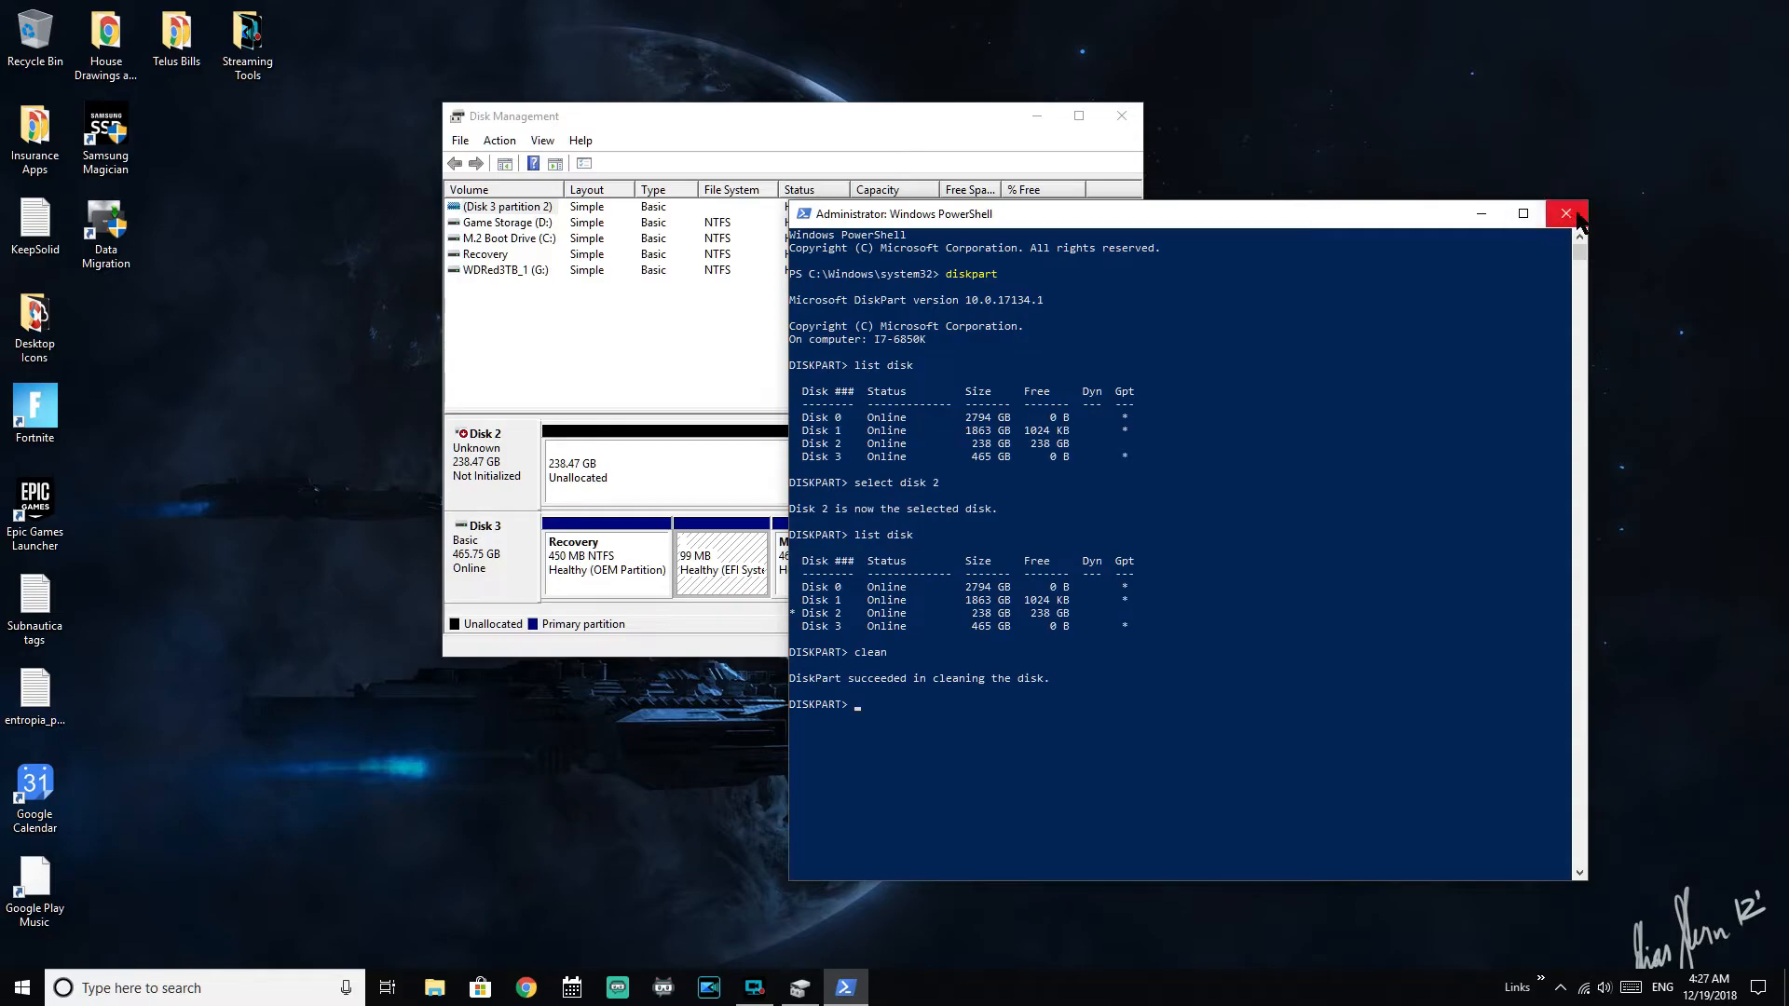
click(1481, 213)
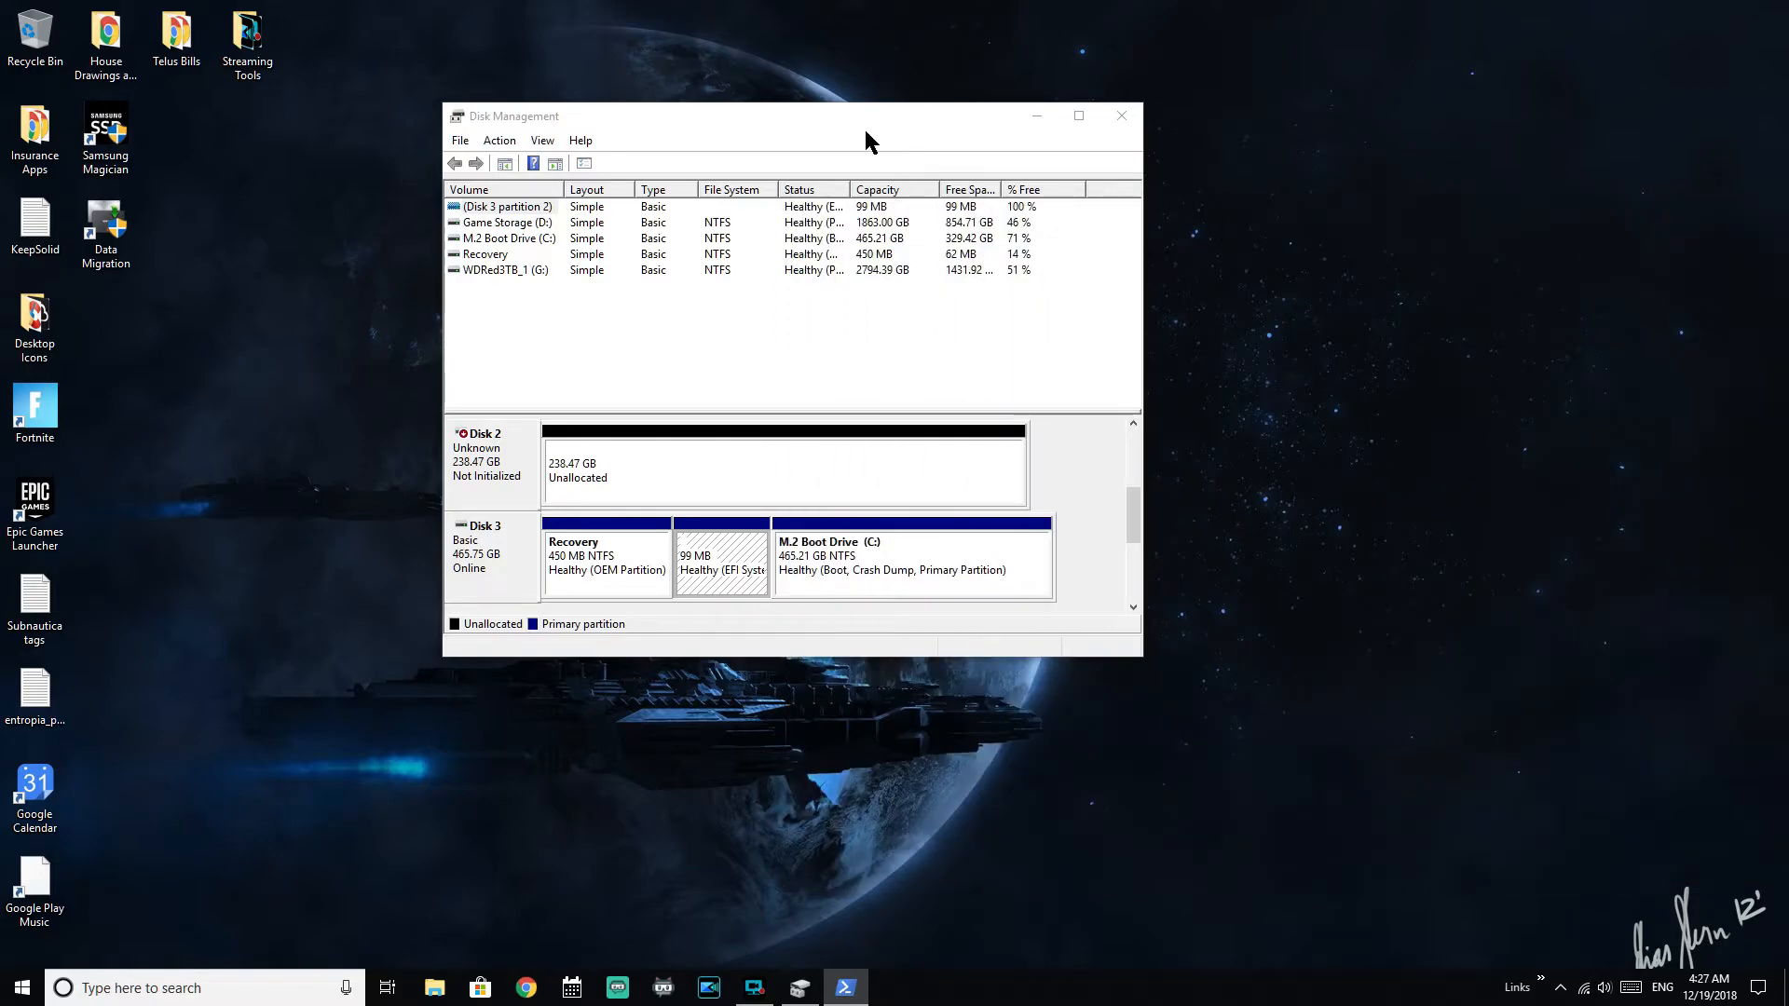
Close and reopen Disk Management, and dismiss the automatic disk initialization prompt
drag(780, 116, 932, 140)
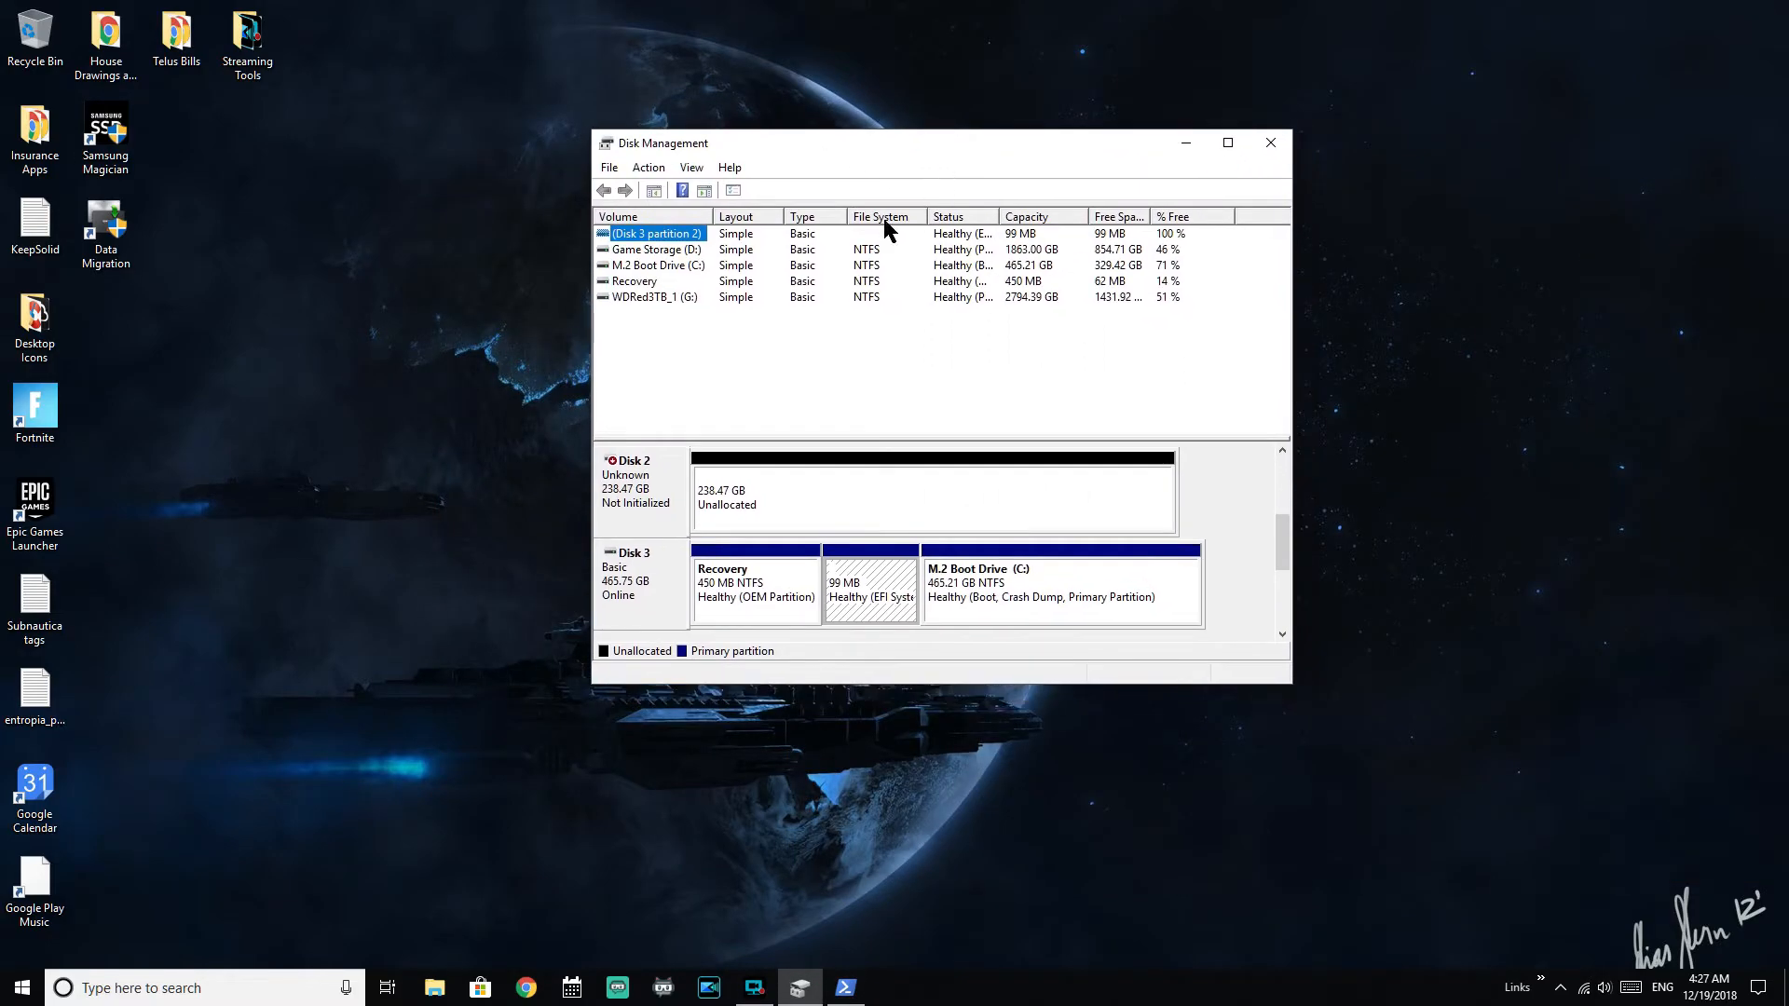
click(1270, 144)
right_click(20, 986)
click(130, 663)
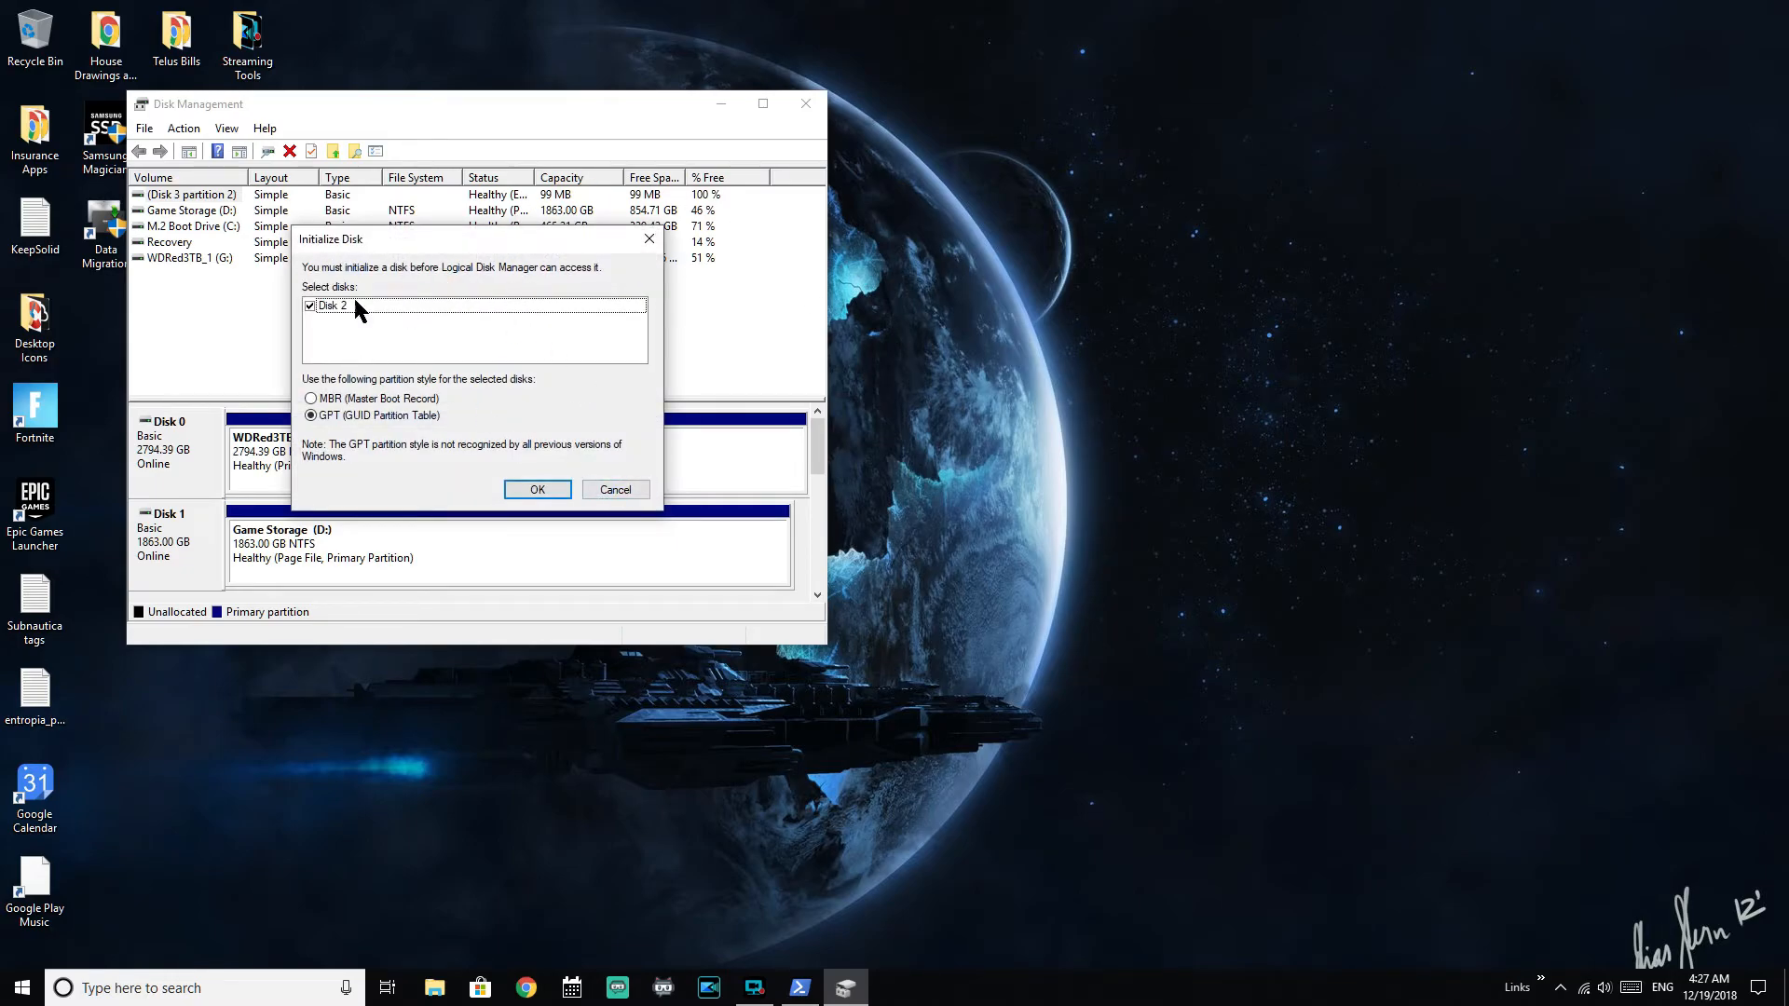
click(611, 489)
drag(496, 110, 953, 134)
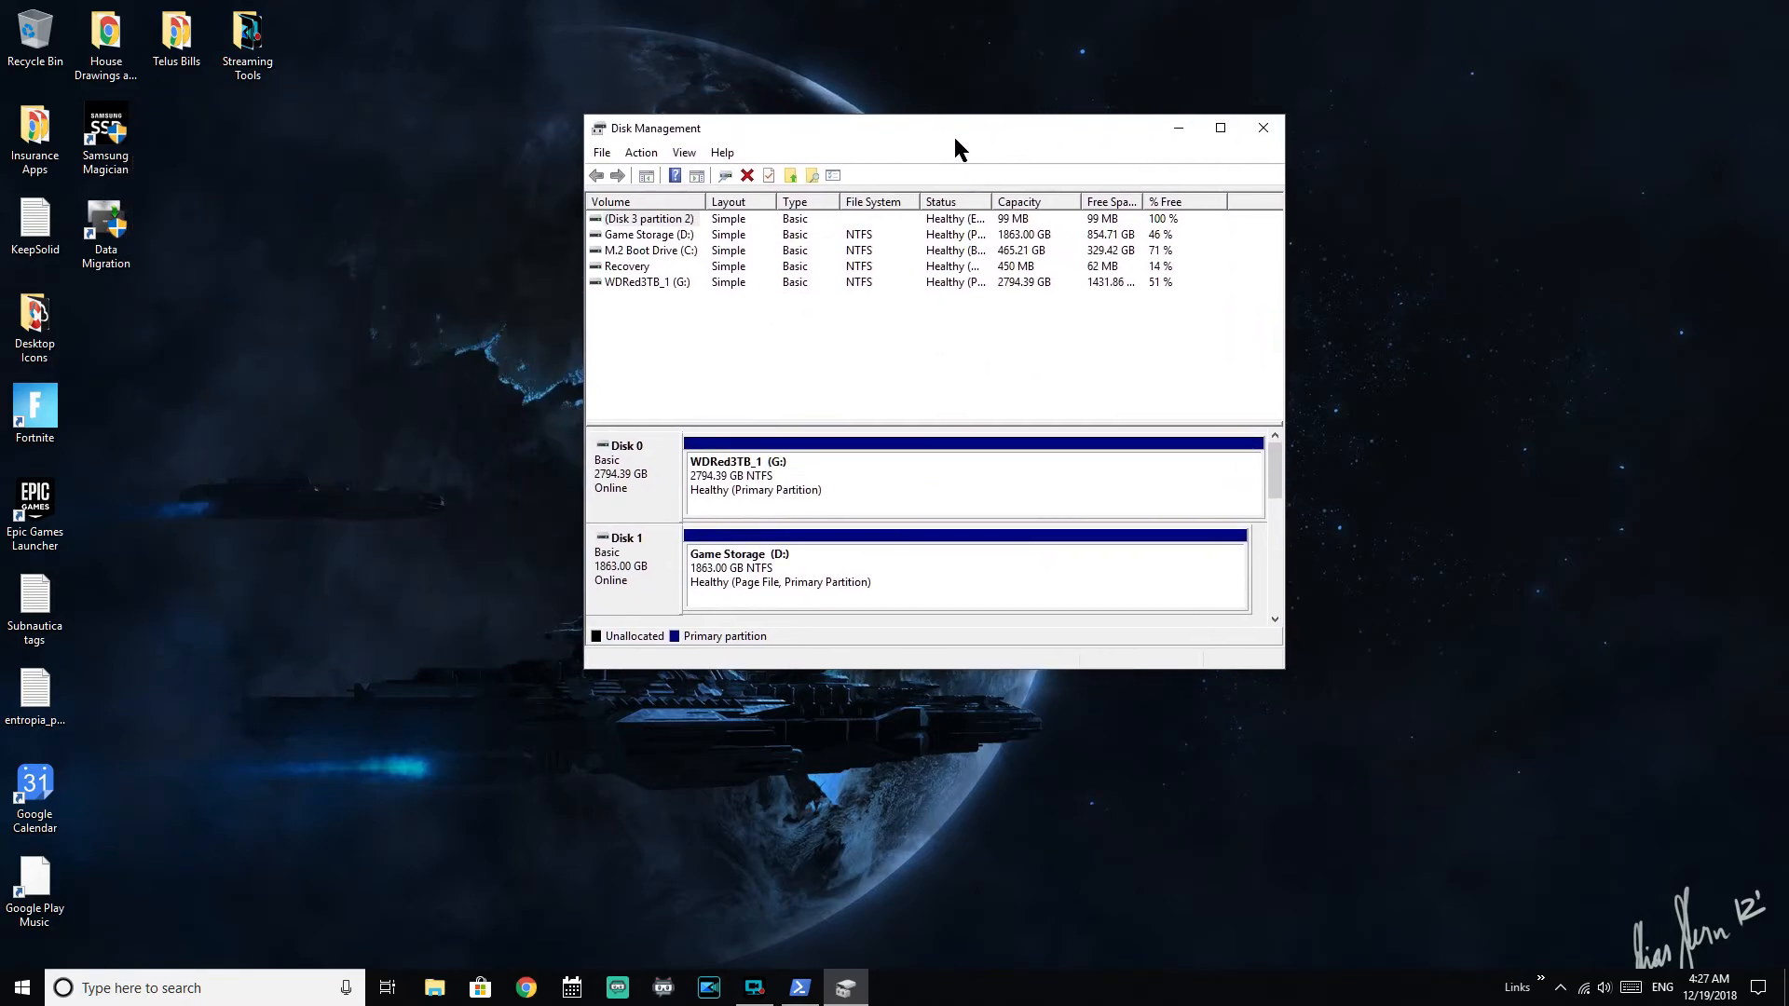
Initialize Disk 2 with the GPT (GUID Partition Table) partition style
click(1275, 620)
click(1275, 620)
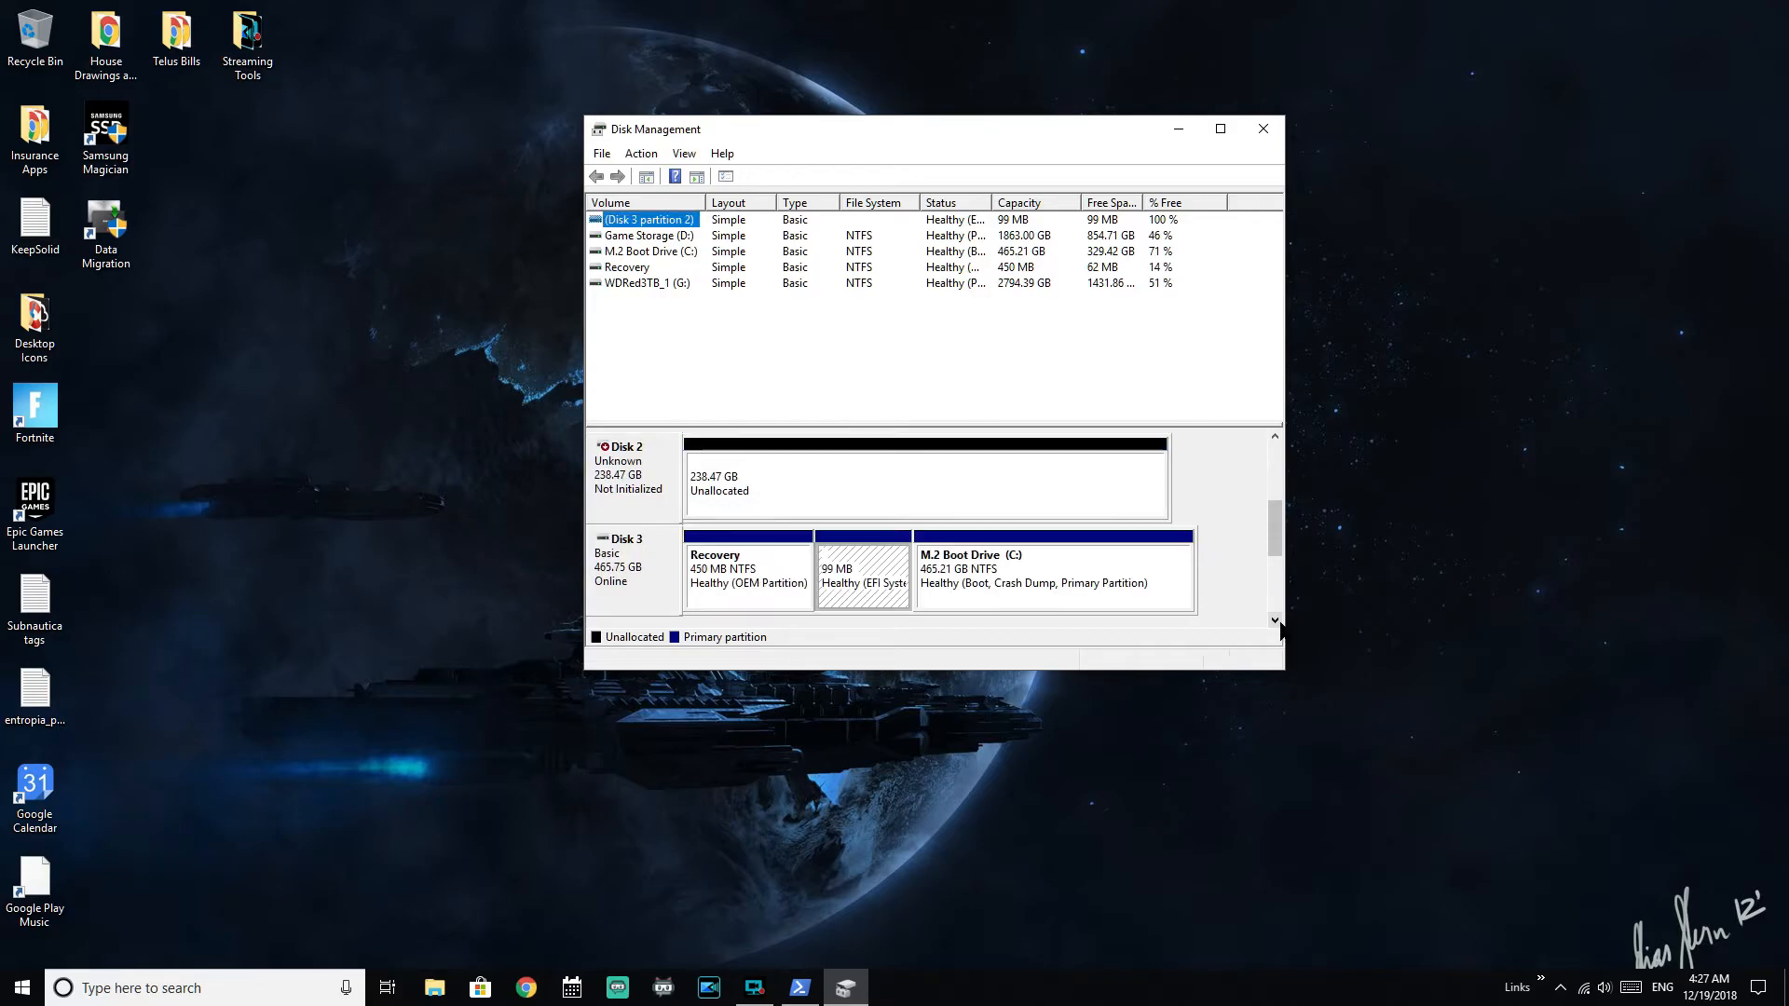
click(1274, 620)
click(1274, 435)
right_click(634, 479)
click(663, 488)
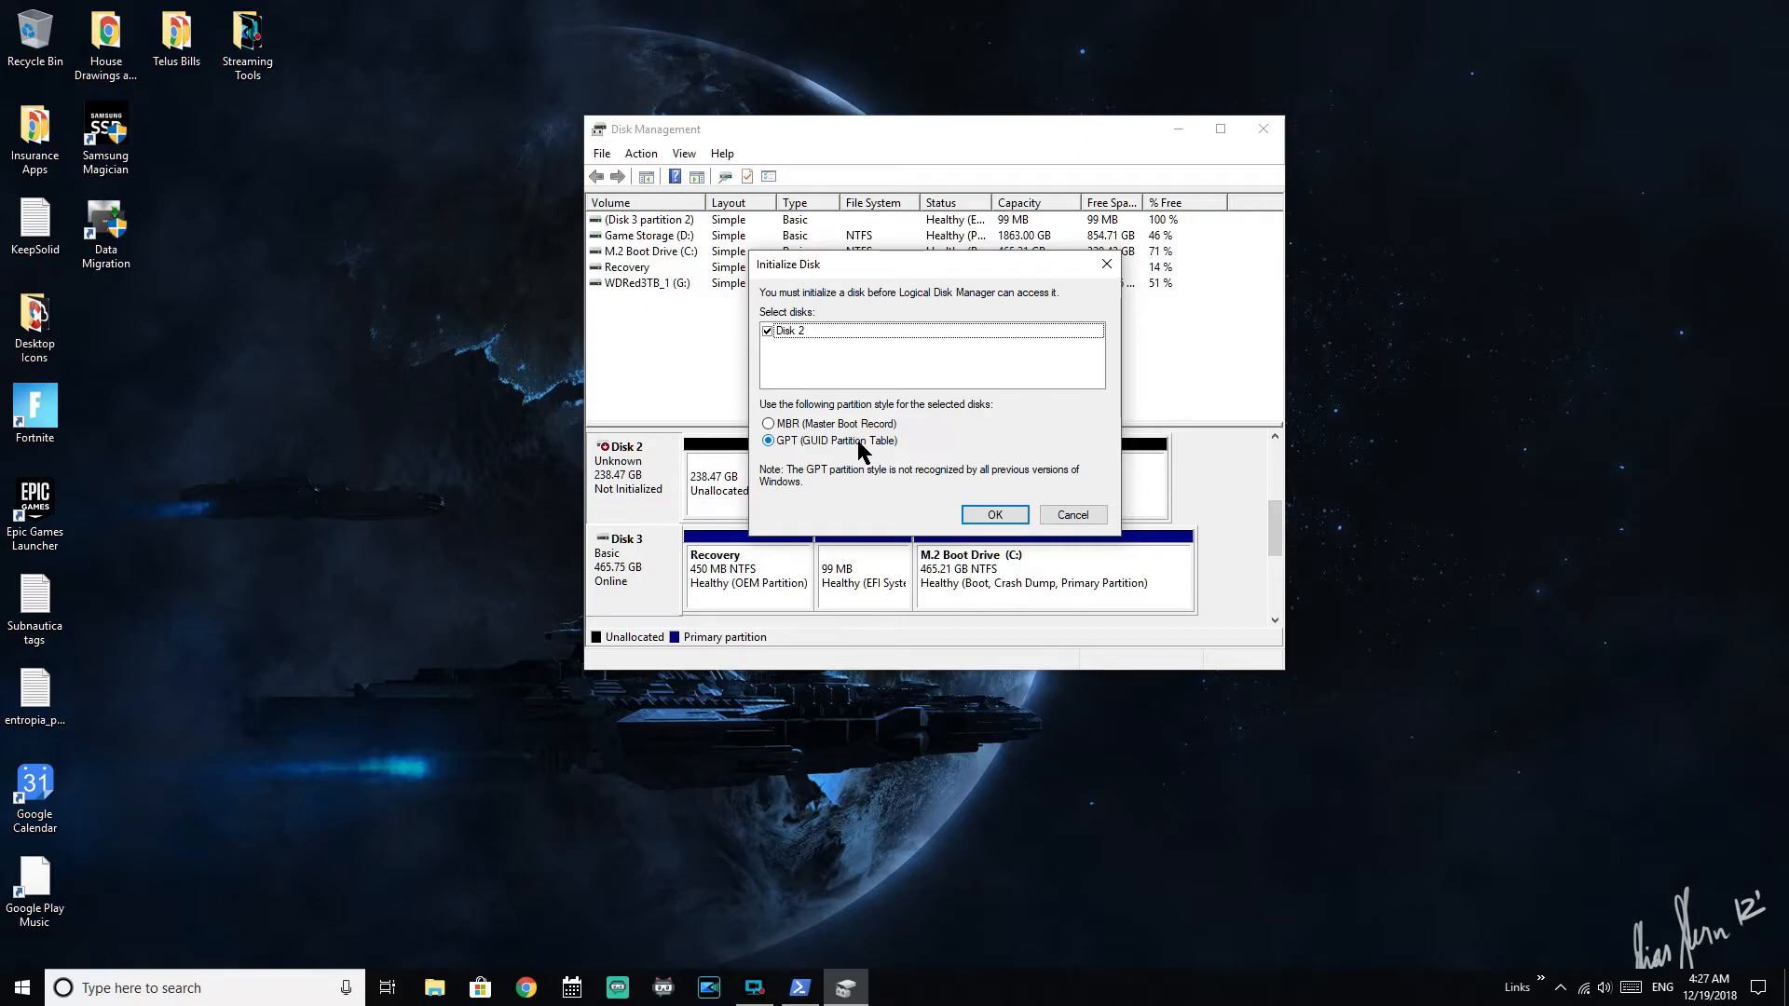
drag(935, 255, 934, 223)
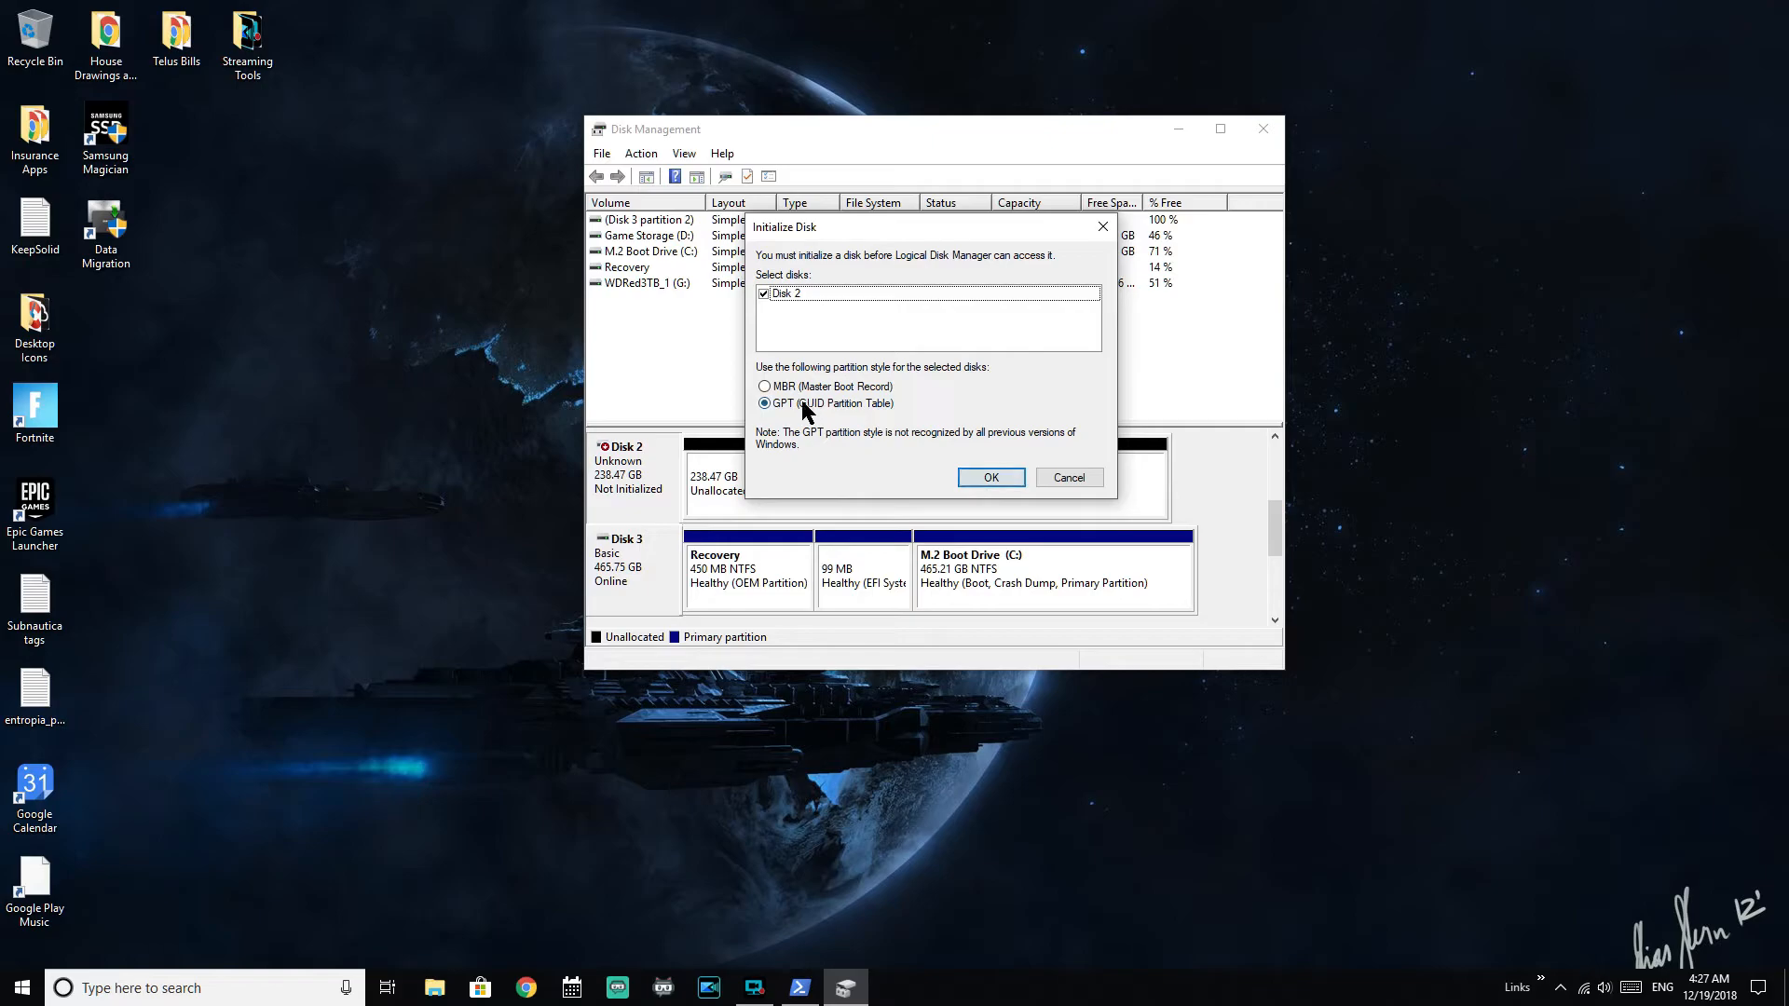
click(993, 477)
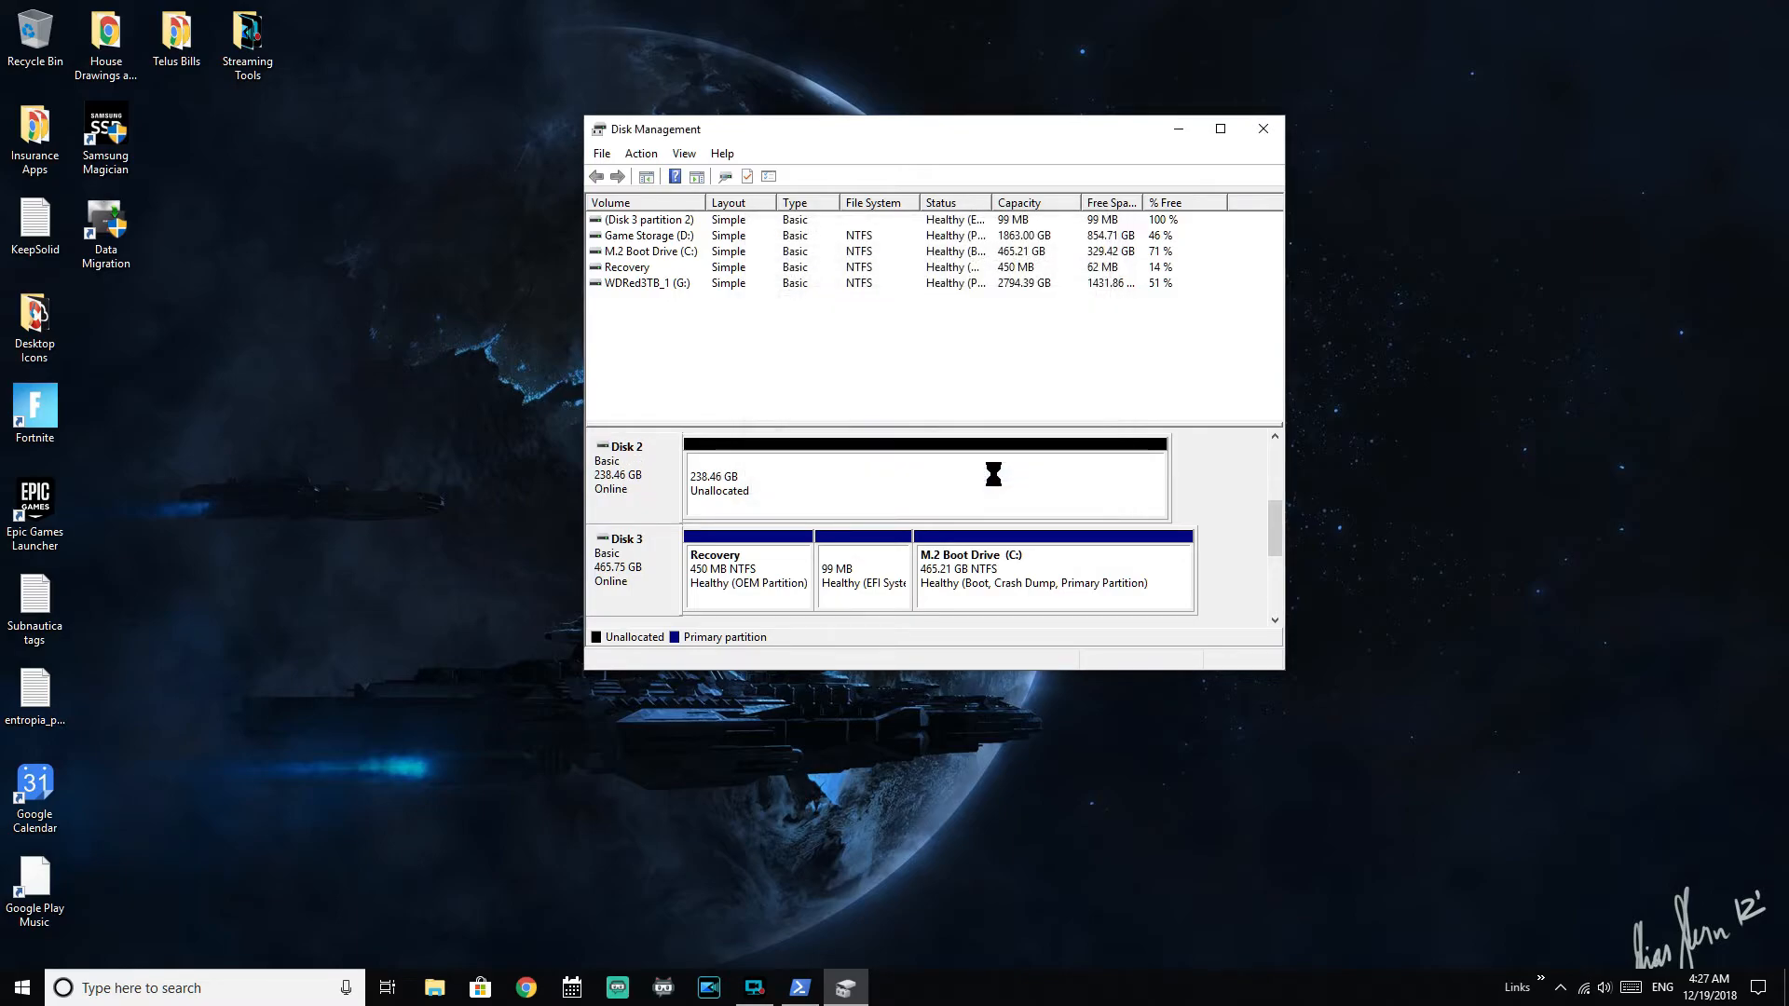
Start a new simple volume in Disk 2's unallocated space, using the full size of 244181 MB
right_click(815, 470)
click(872, 483)
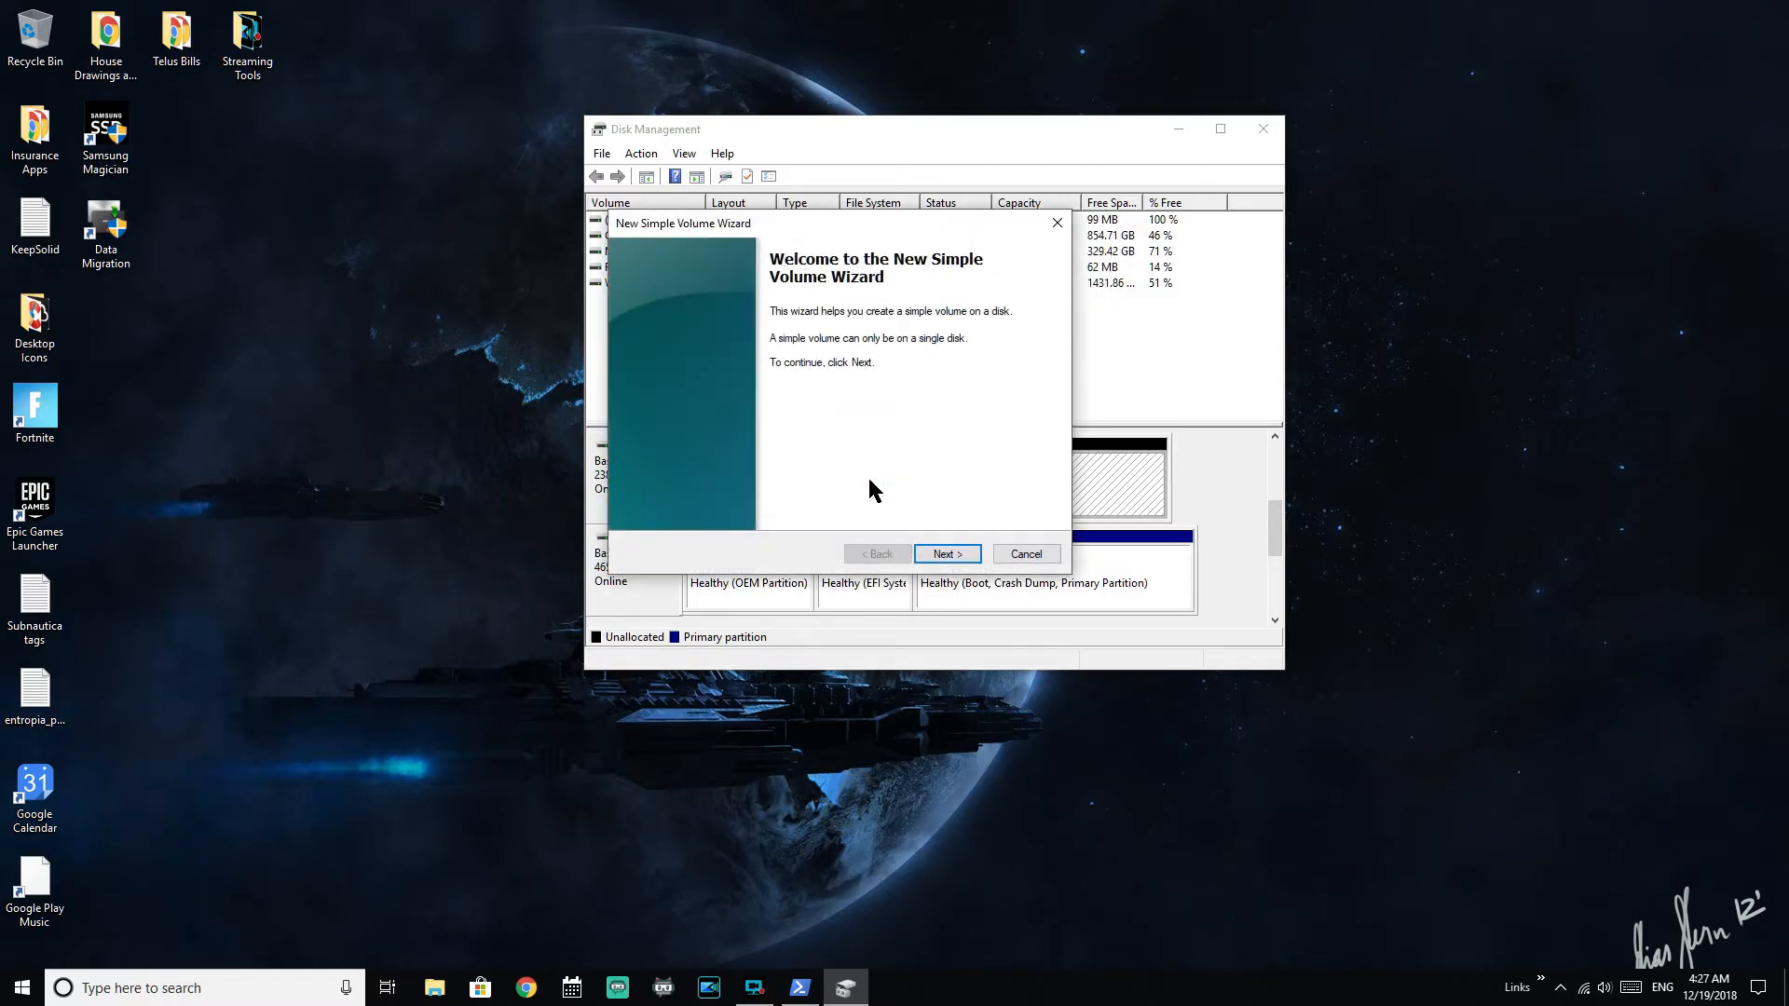
click(941, 555)
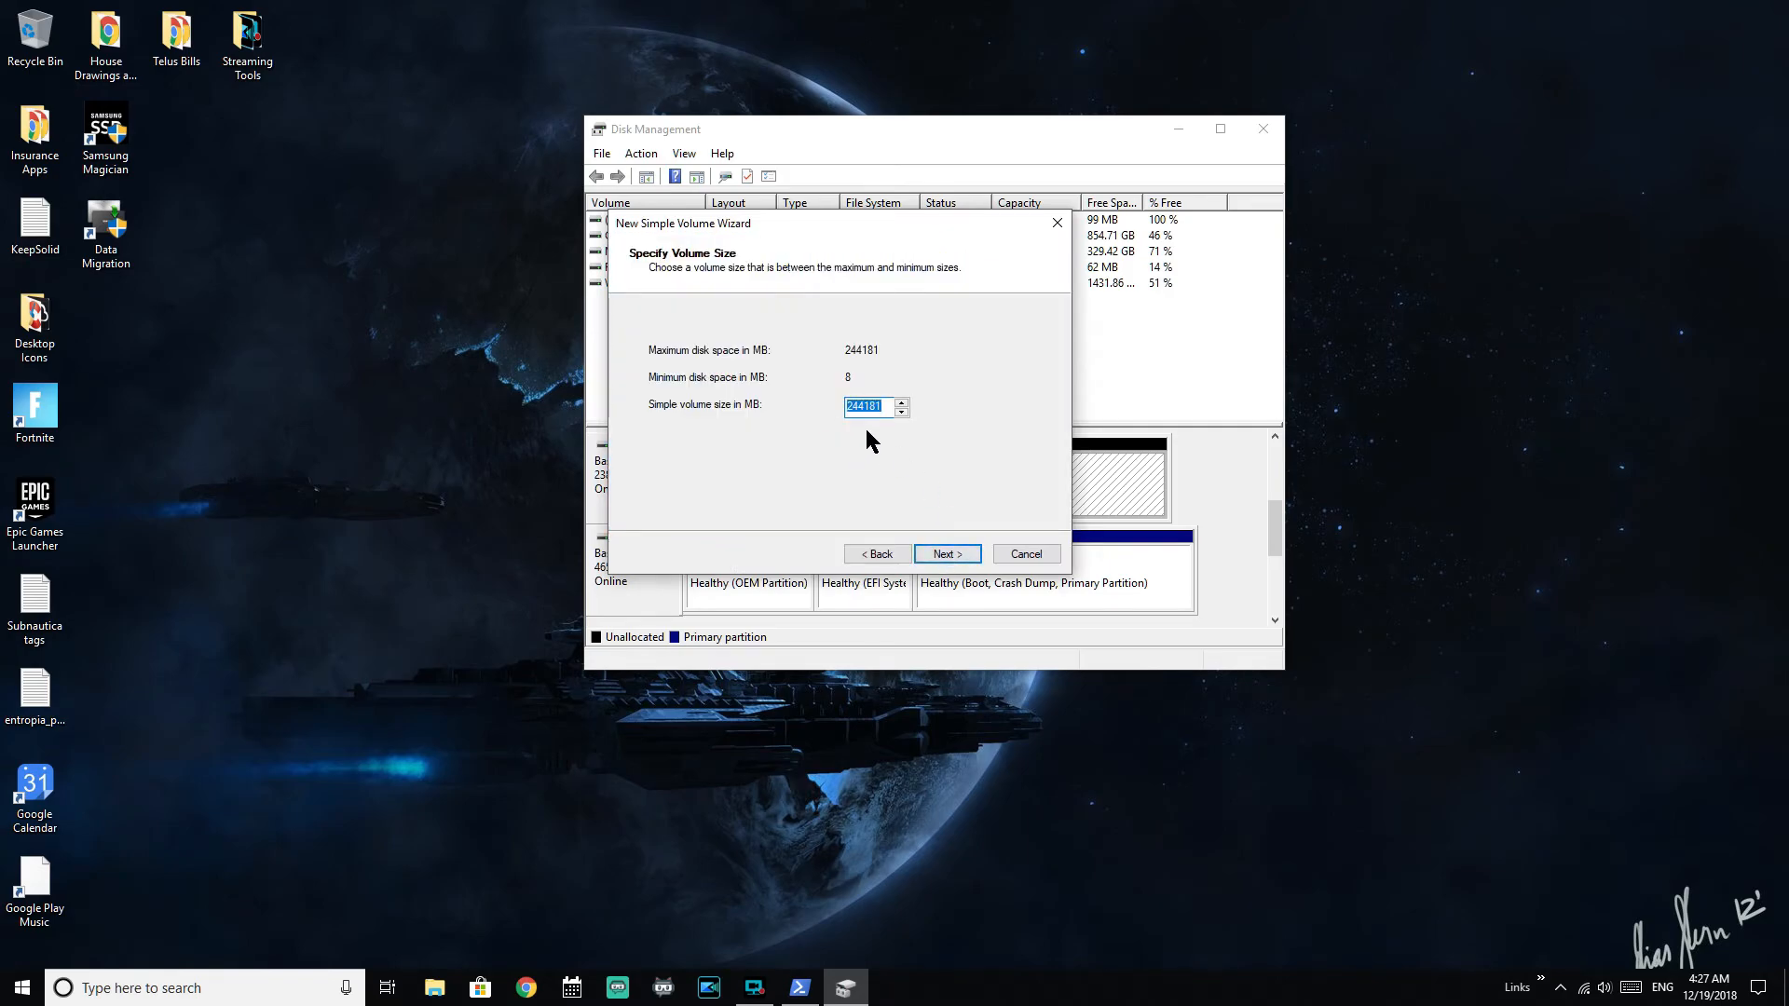
click(942, 553)
Assign drive letter E to the new volume and continue to the format settings
click(927, 352)
click(971, 346)
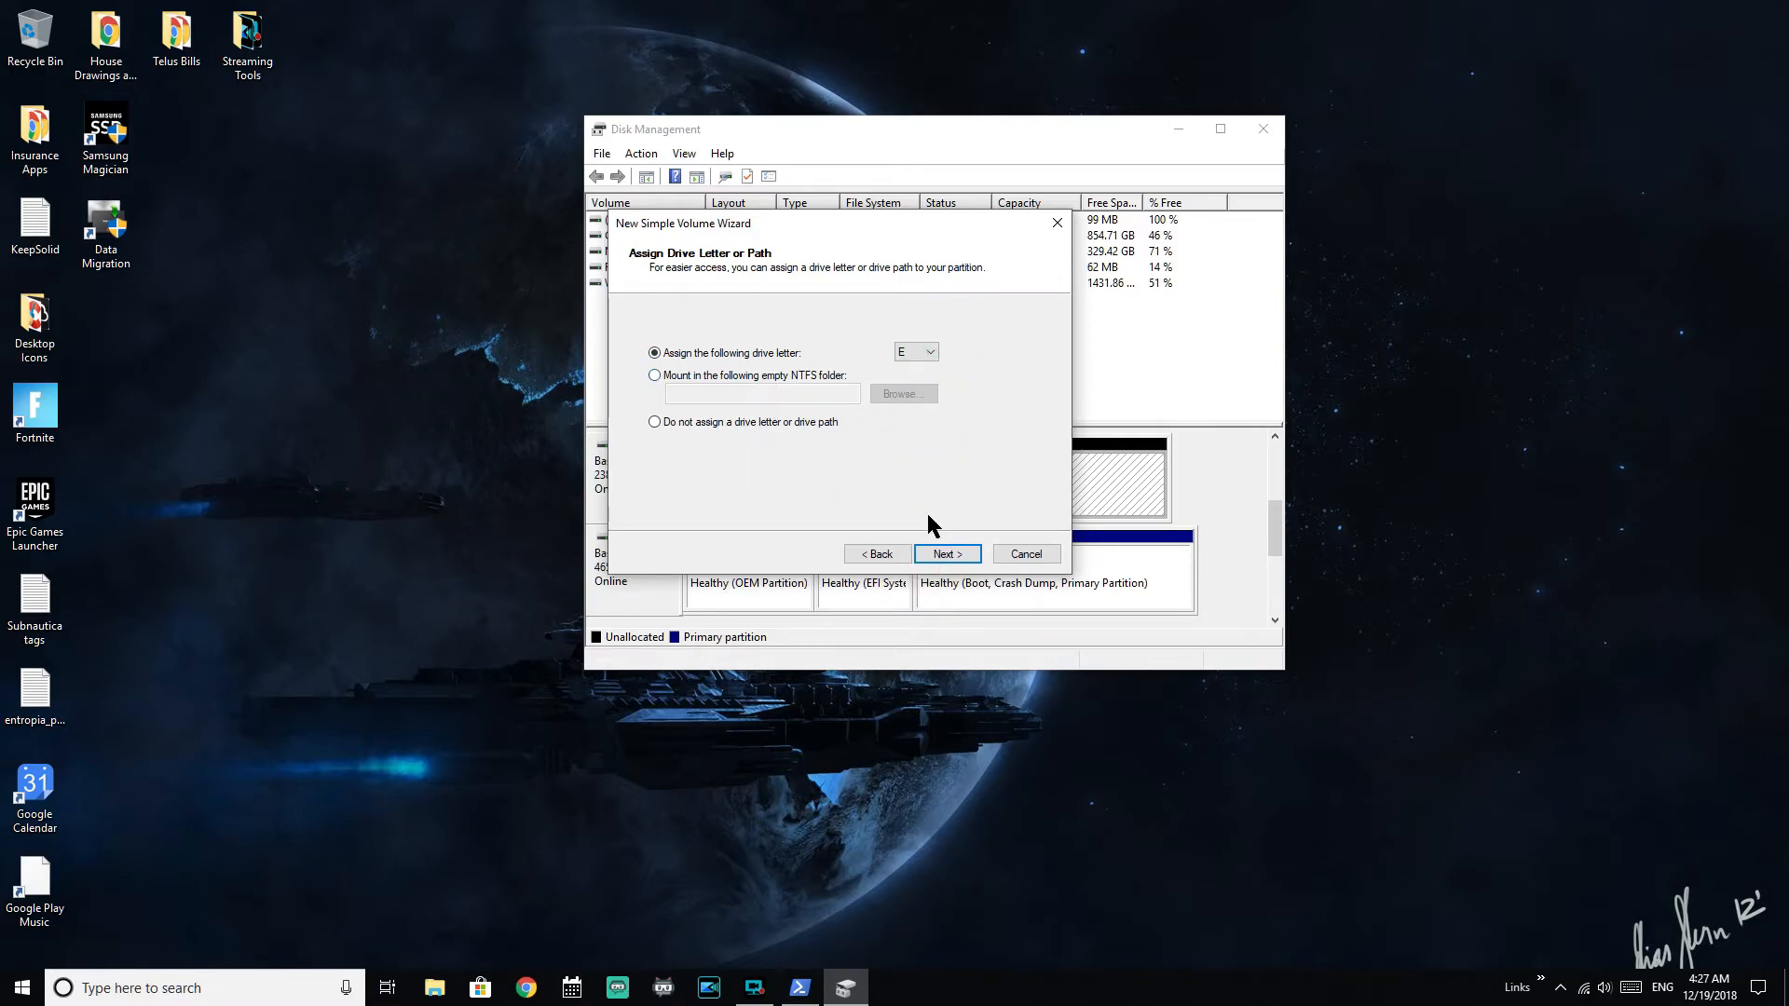
click(946, 554)
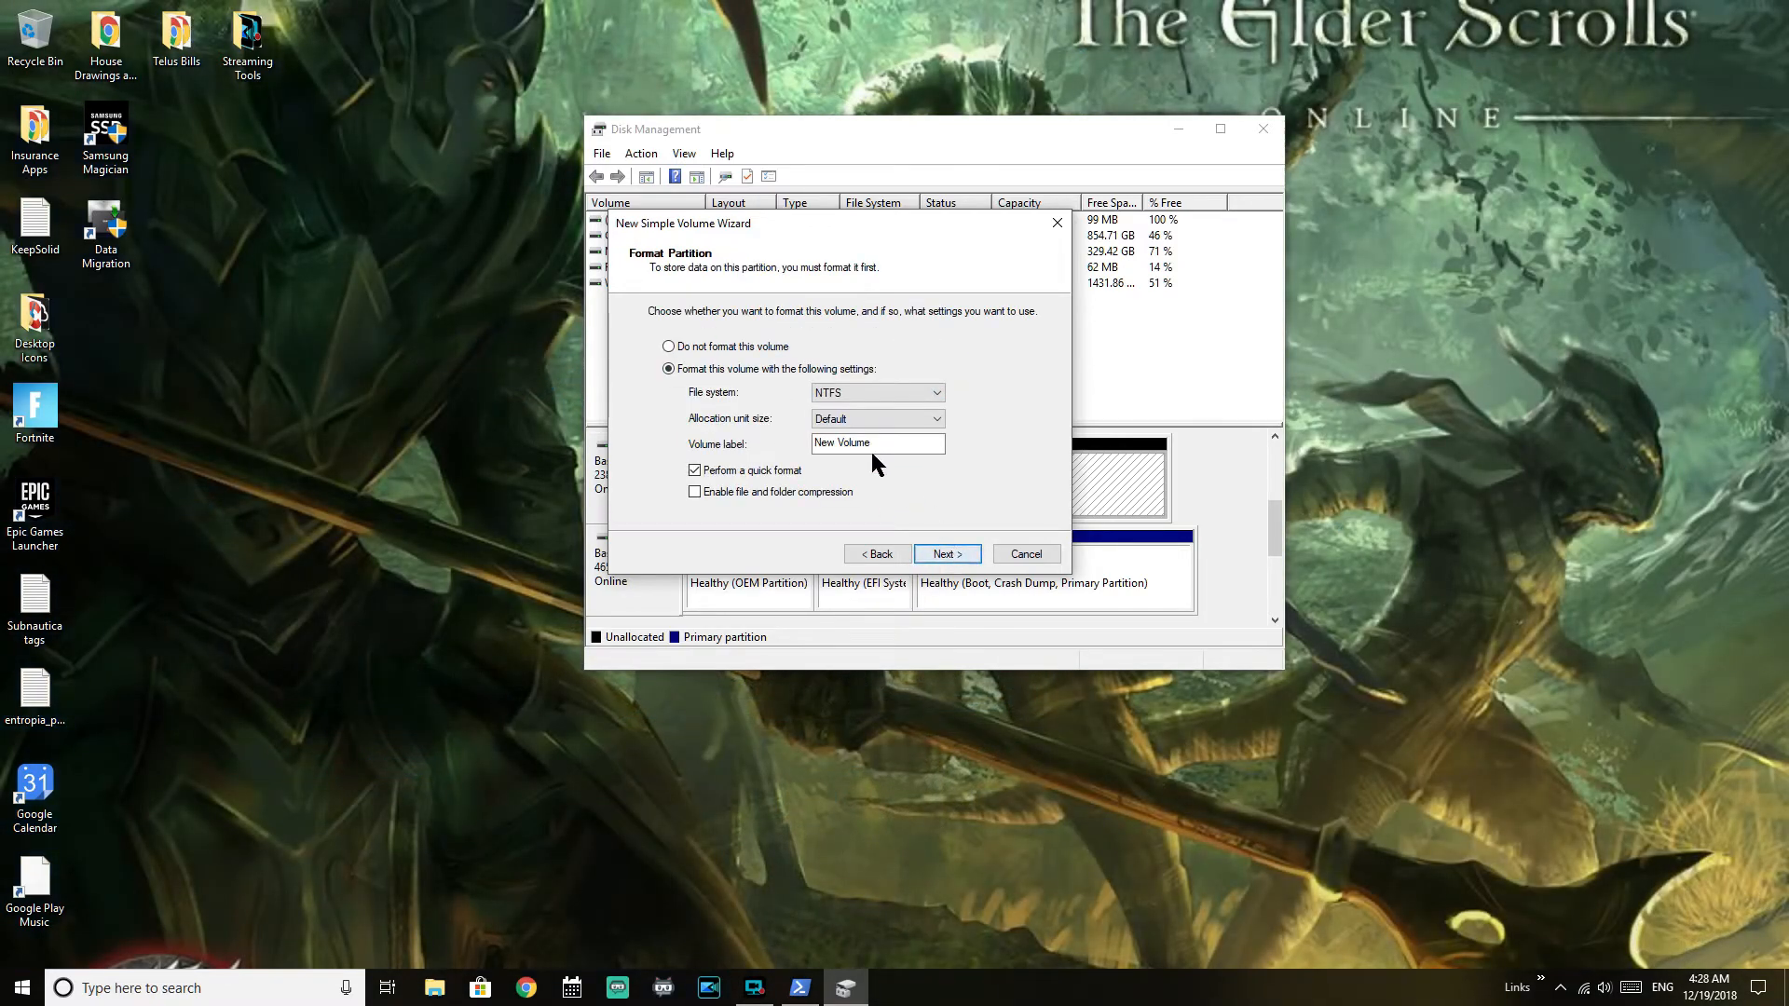
Replace the new volume's label with AData256
drag(937, 443, 803, 447)
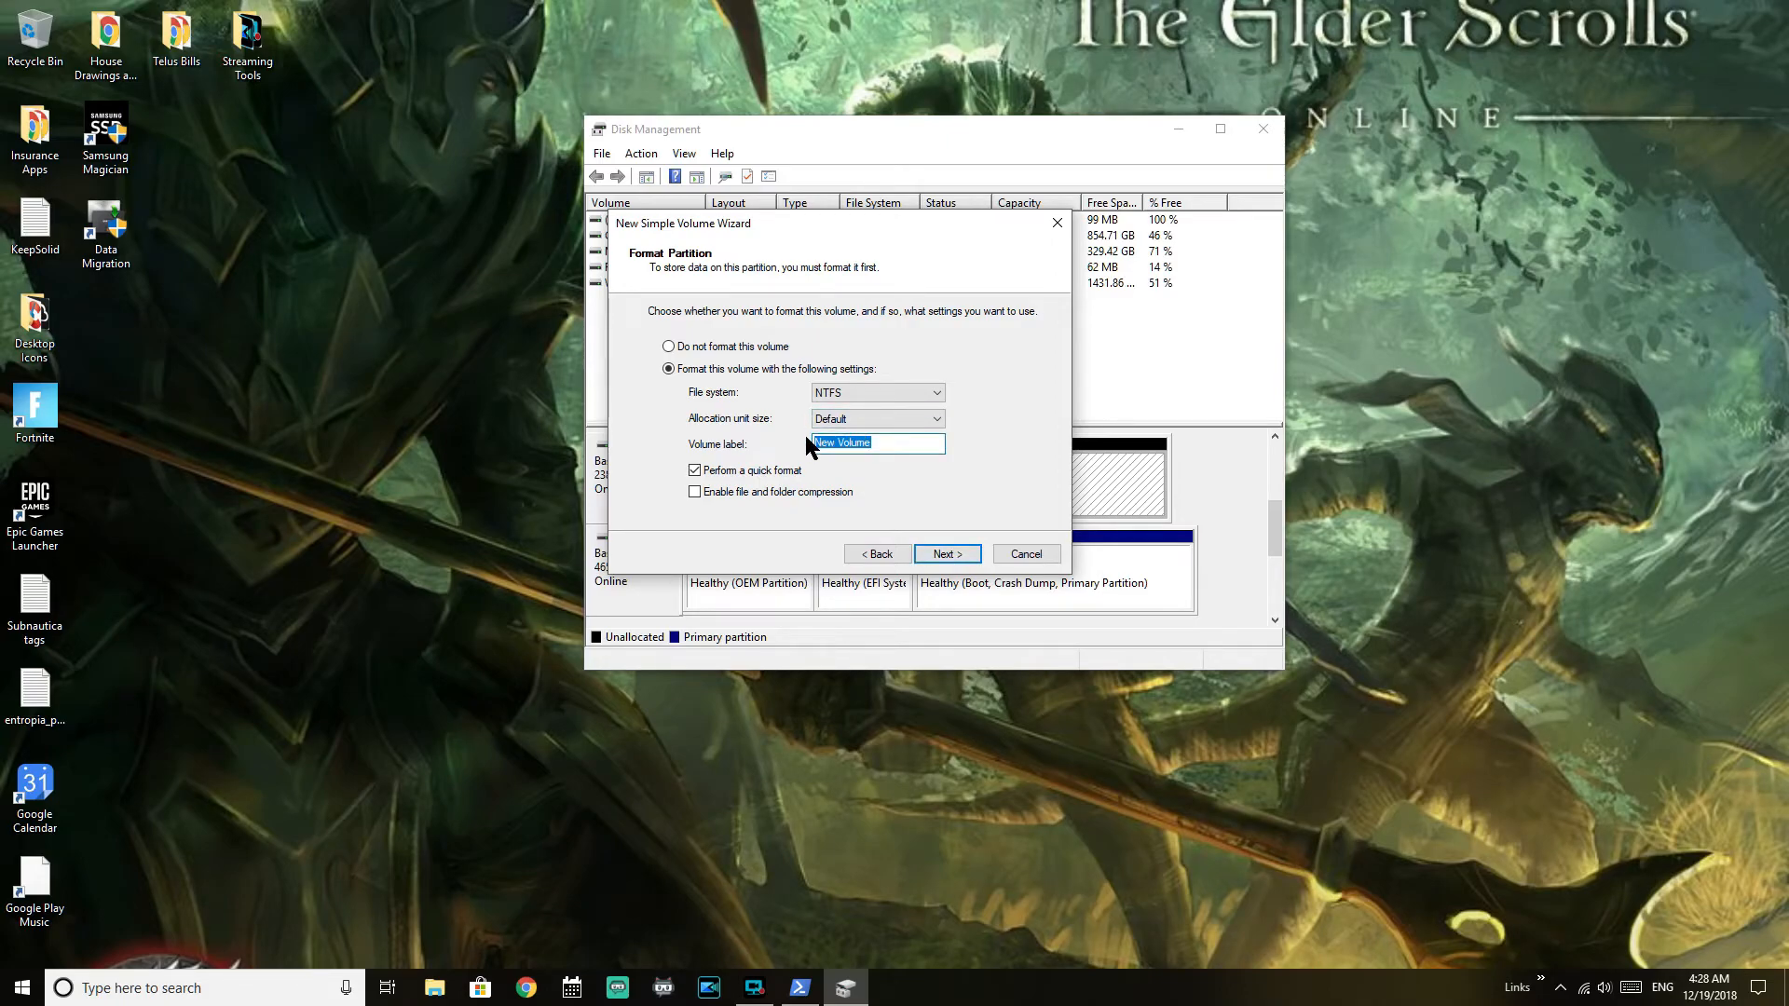
text(AData)
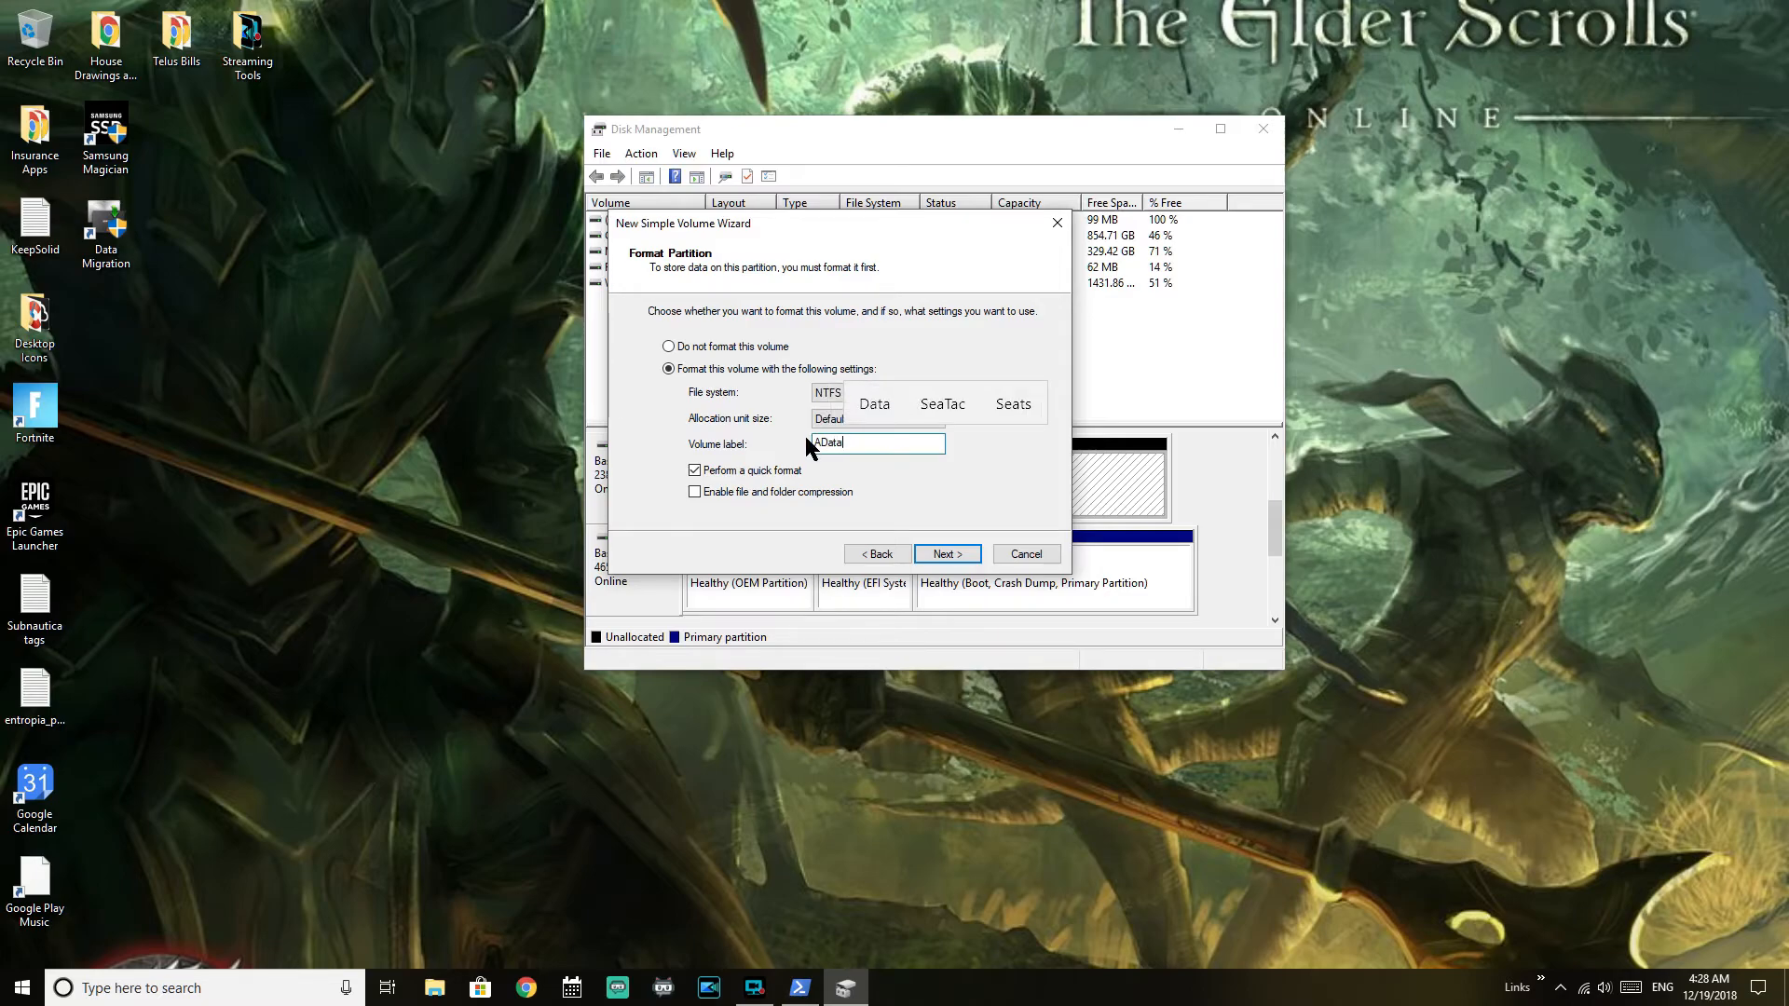
text(256)
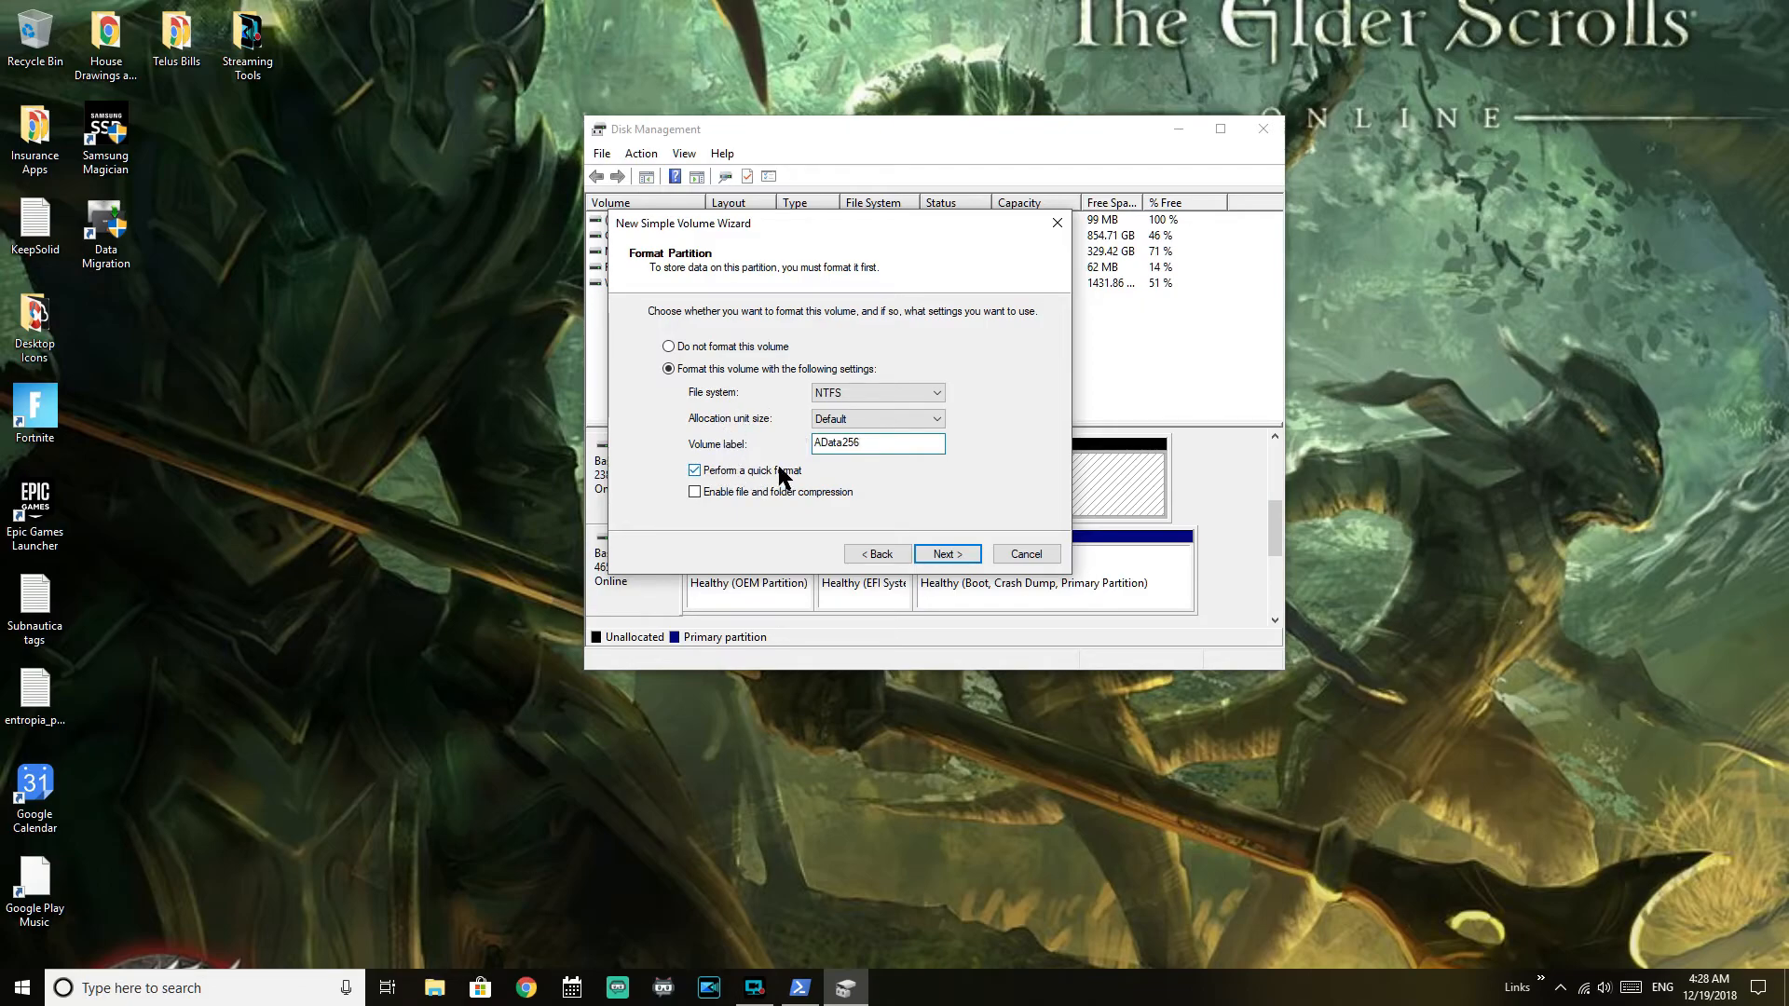
Keep NTFS as the file system with quick format enabled, and complete the wizard to create and format the volume
click(915, 392)
click(928, 393)
click(893, 390)
click(975, 397)
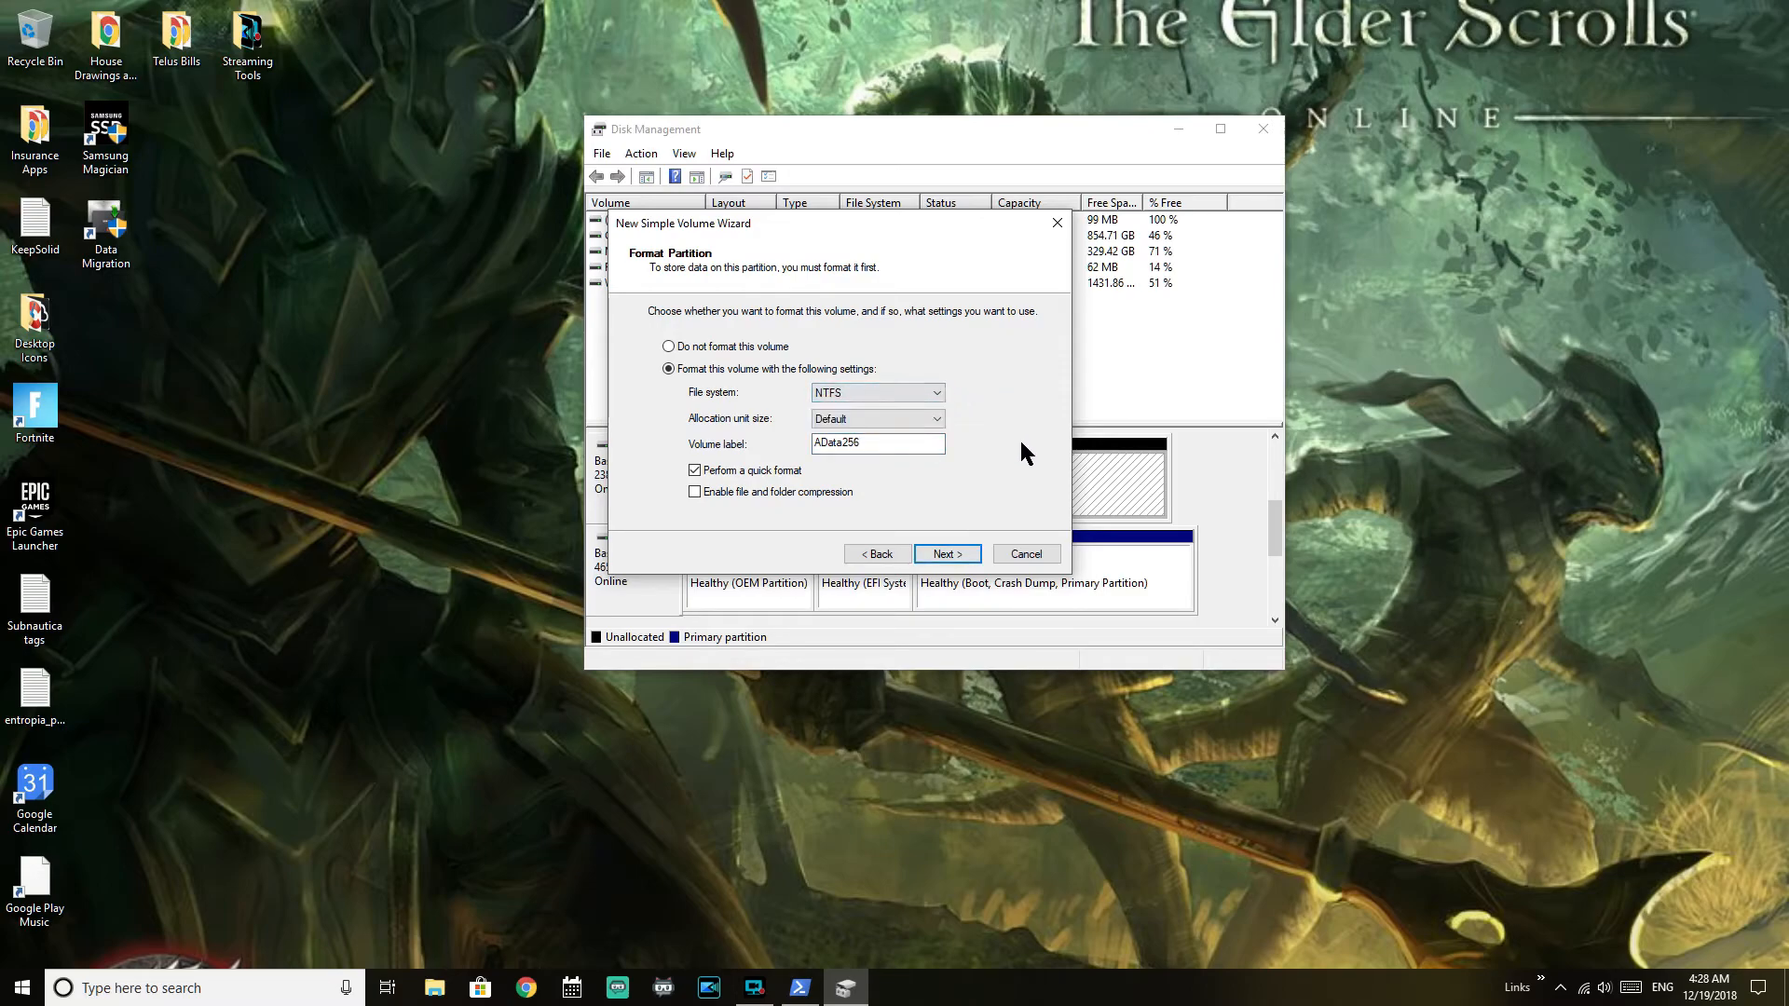
click(951, 555)
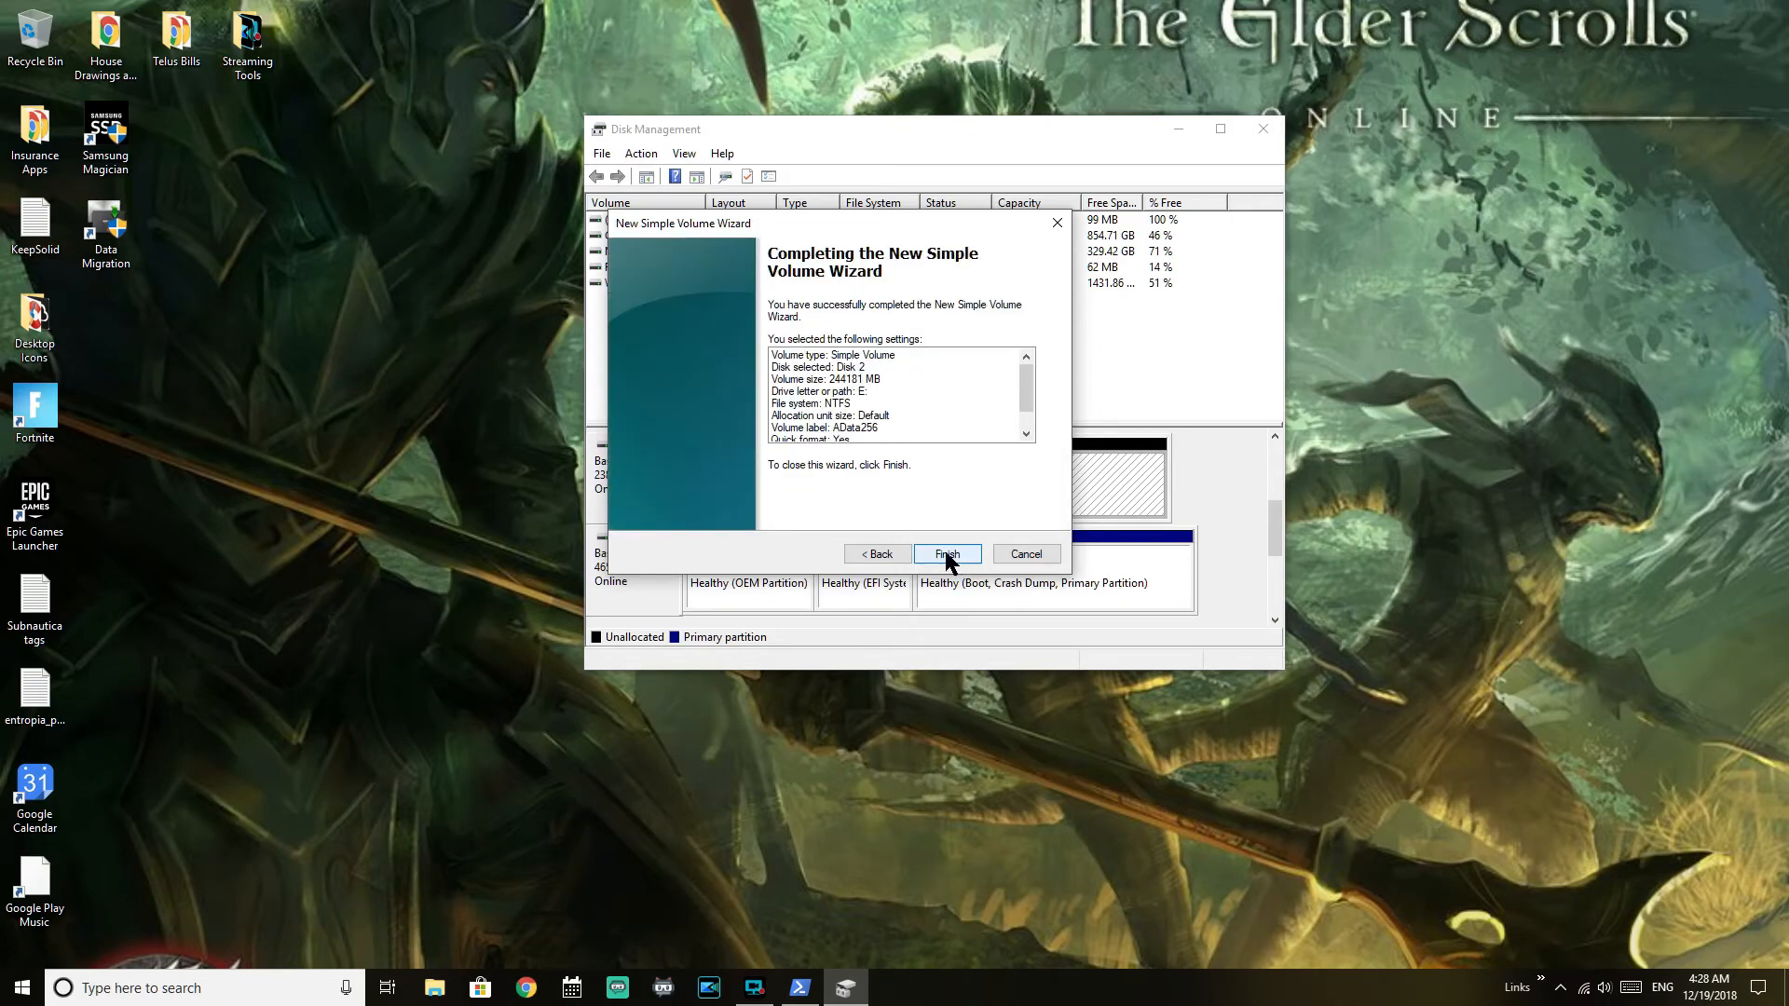
click(946, 554)
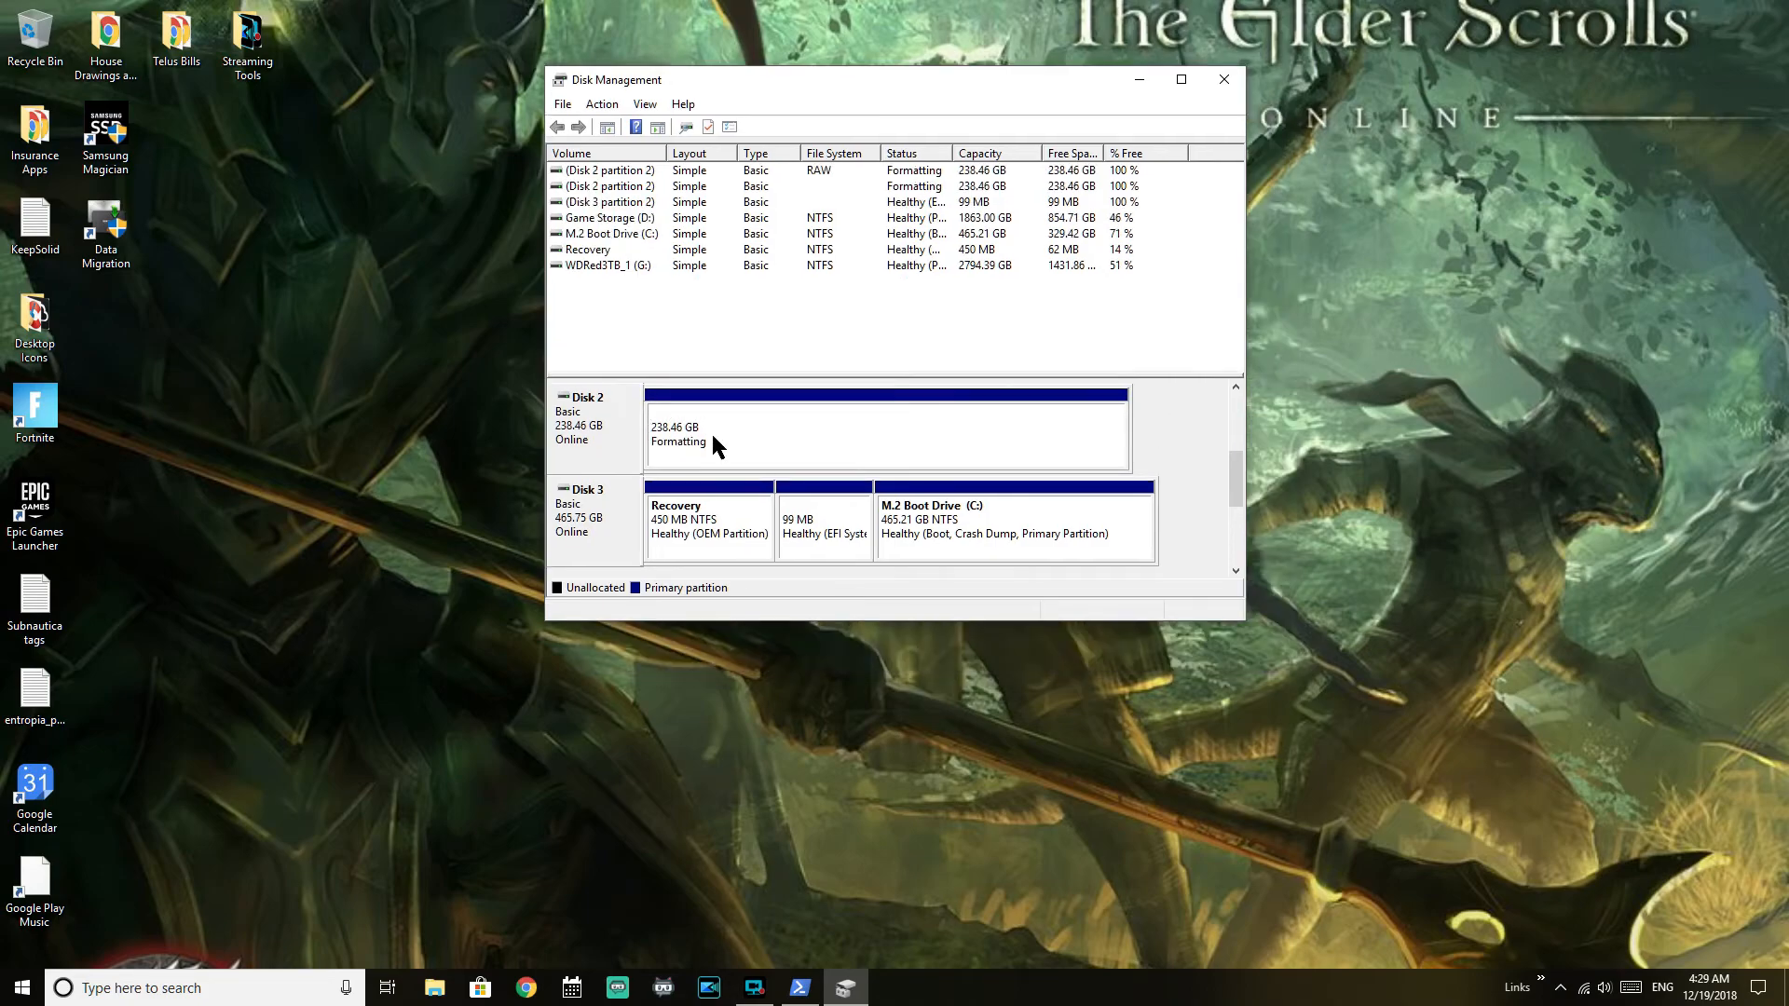
Check the new AData256 (E:) drive in File Explorer, close its window, and return to Disk Management to view Disk 2
mouse_move(1143, 159)
mouse_down()
mouse_move(1213, 481)
mouse_move(1155, 350)
mouse_move(1141, 144)
mouse_up()
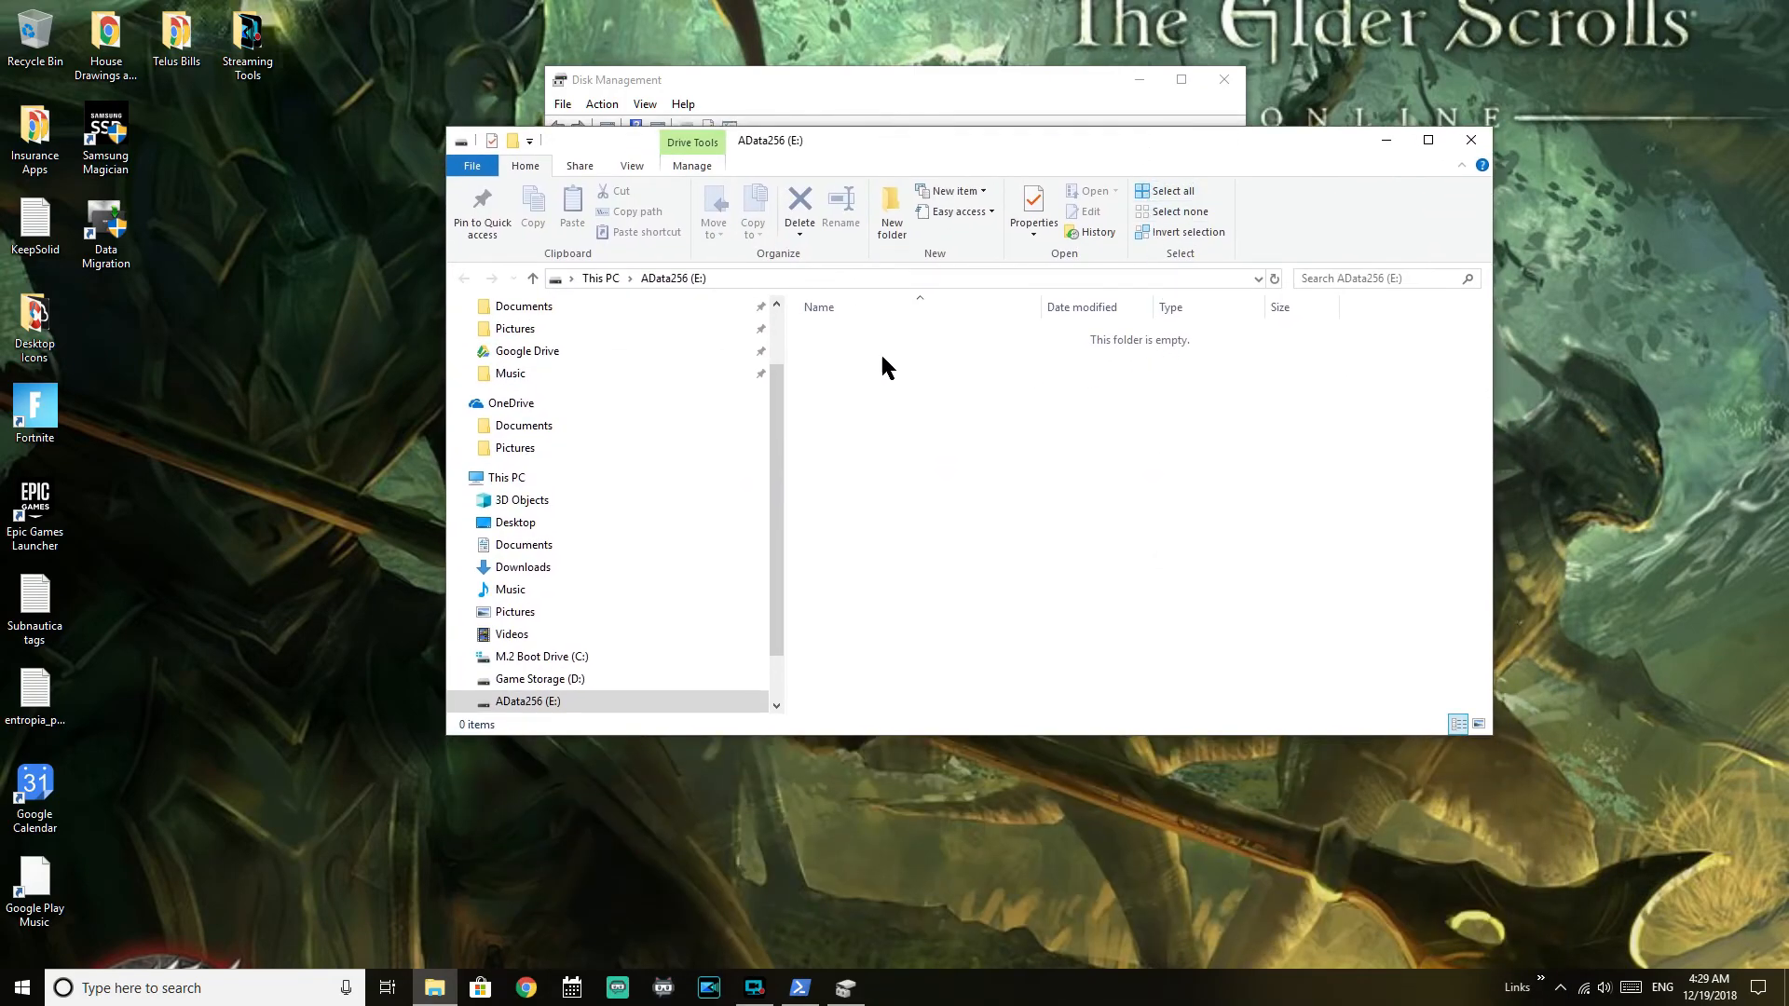
scroll(596, 568, down, 1)
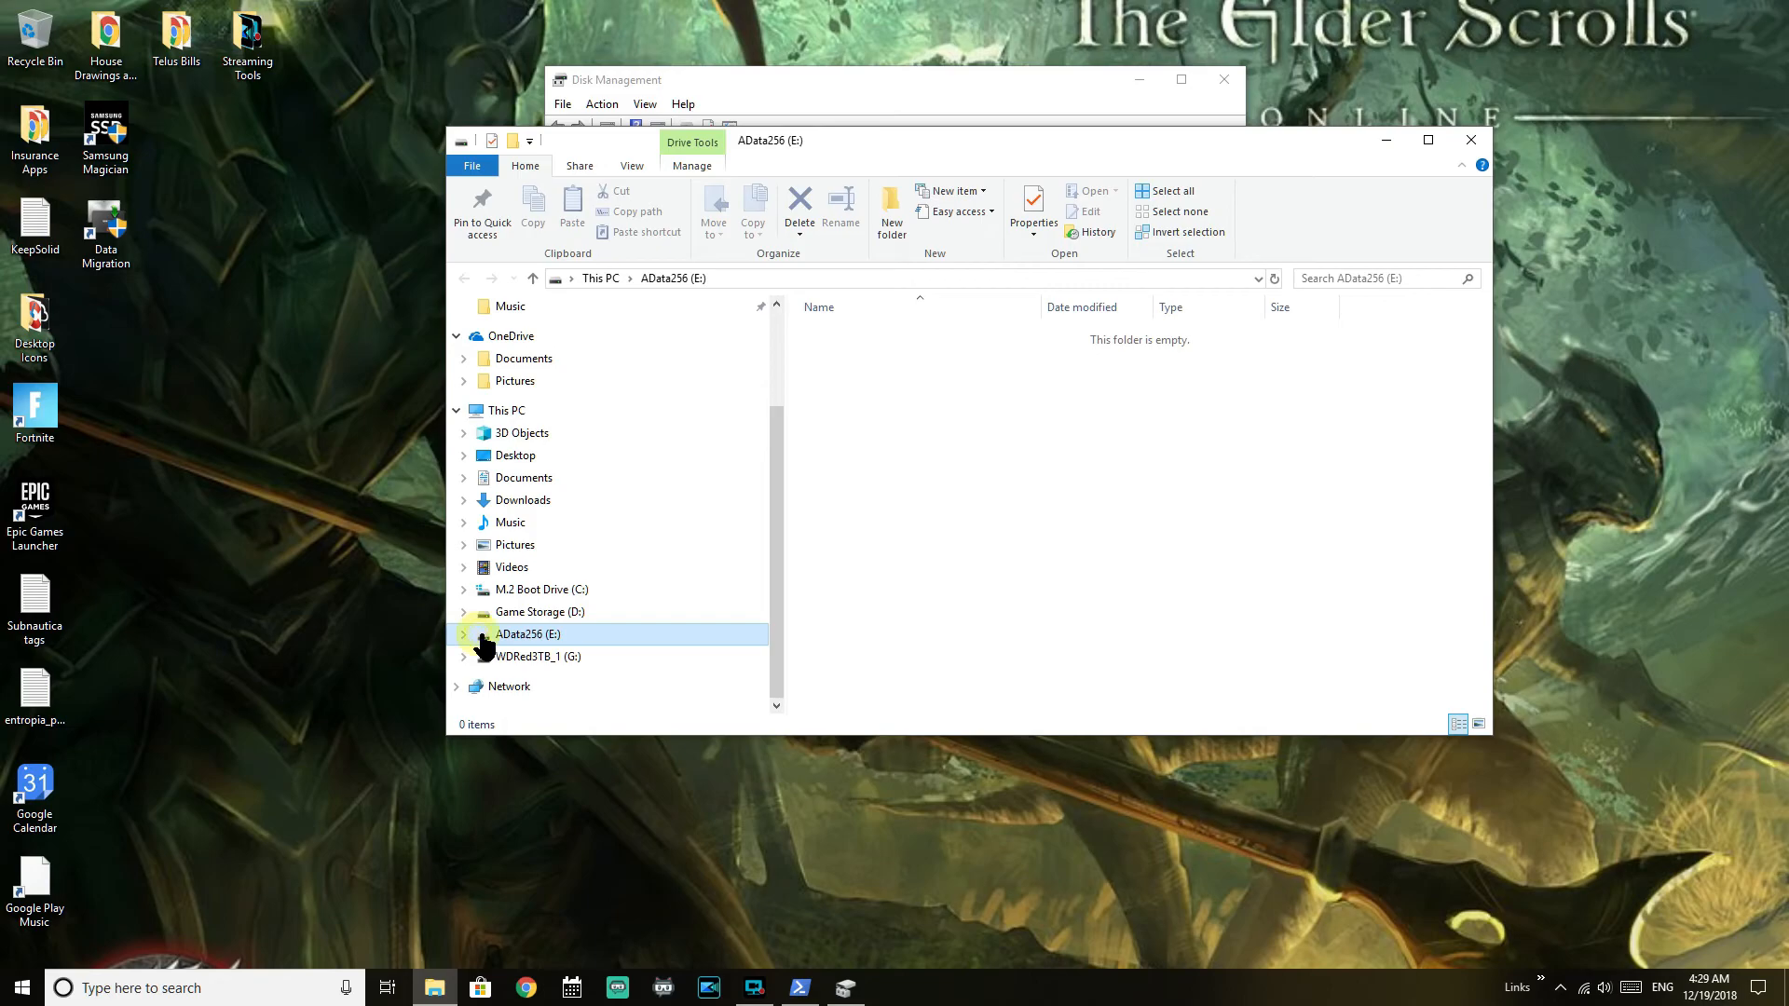
click(1001, 352)
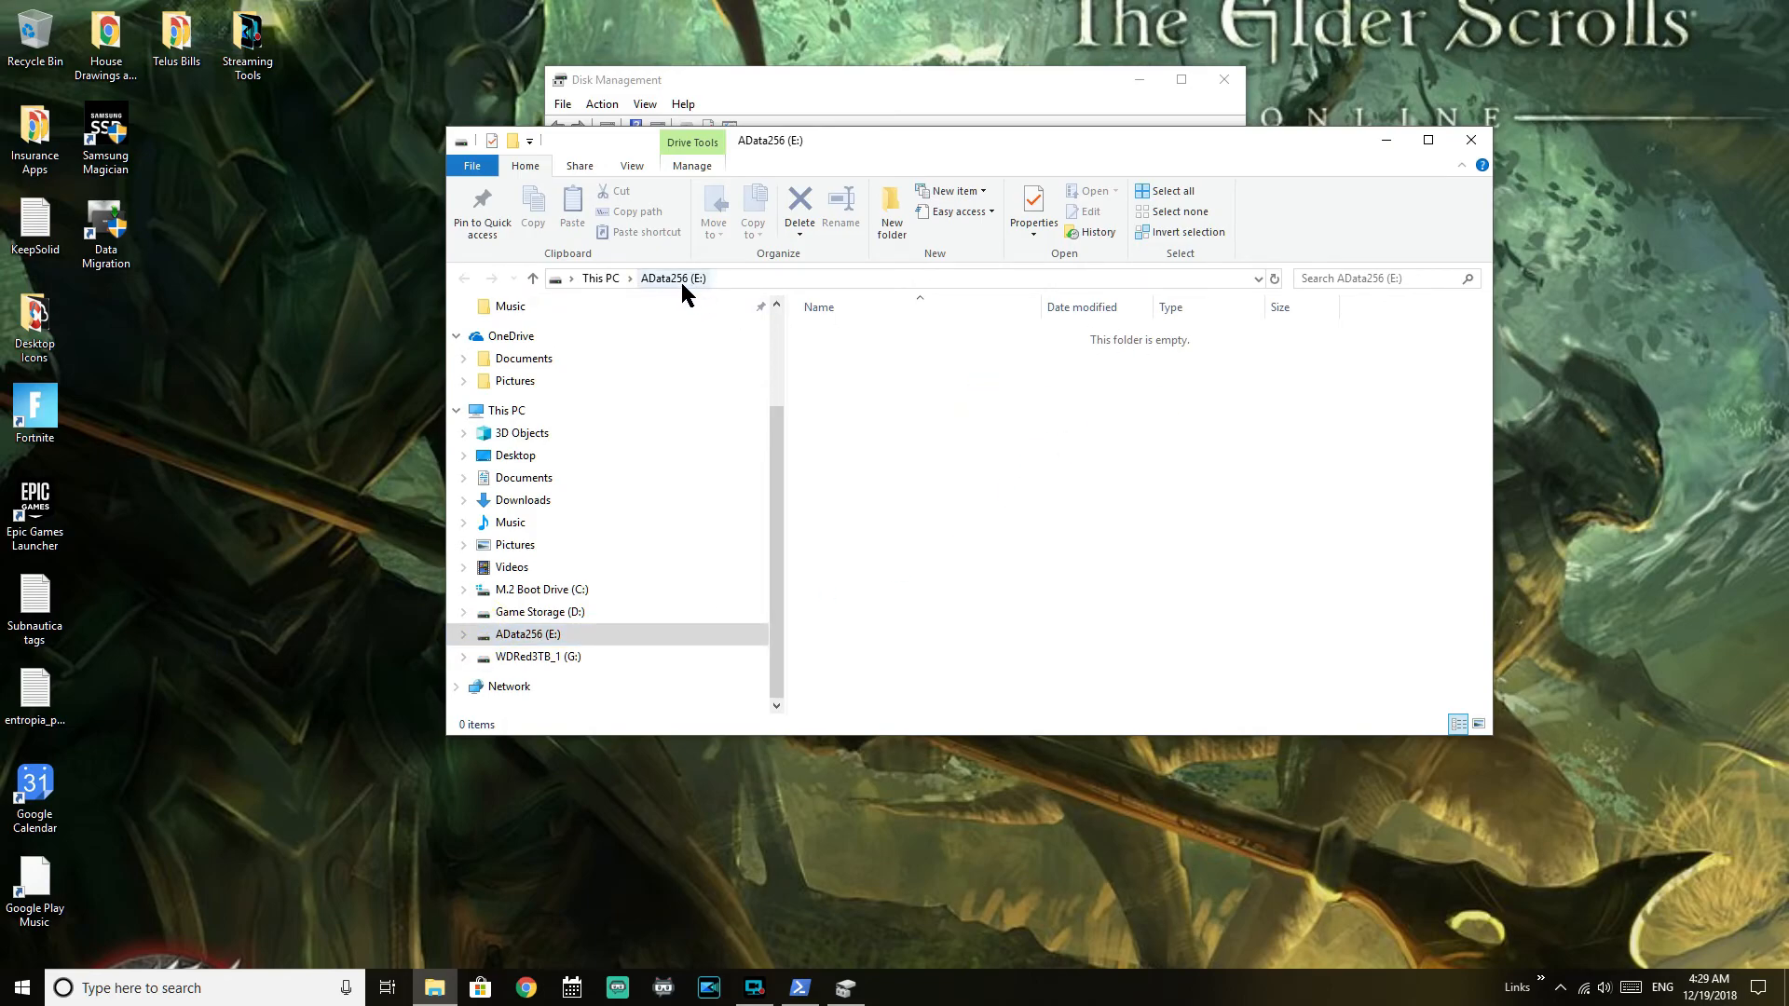
drag(1127, 139, 1105, 209)
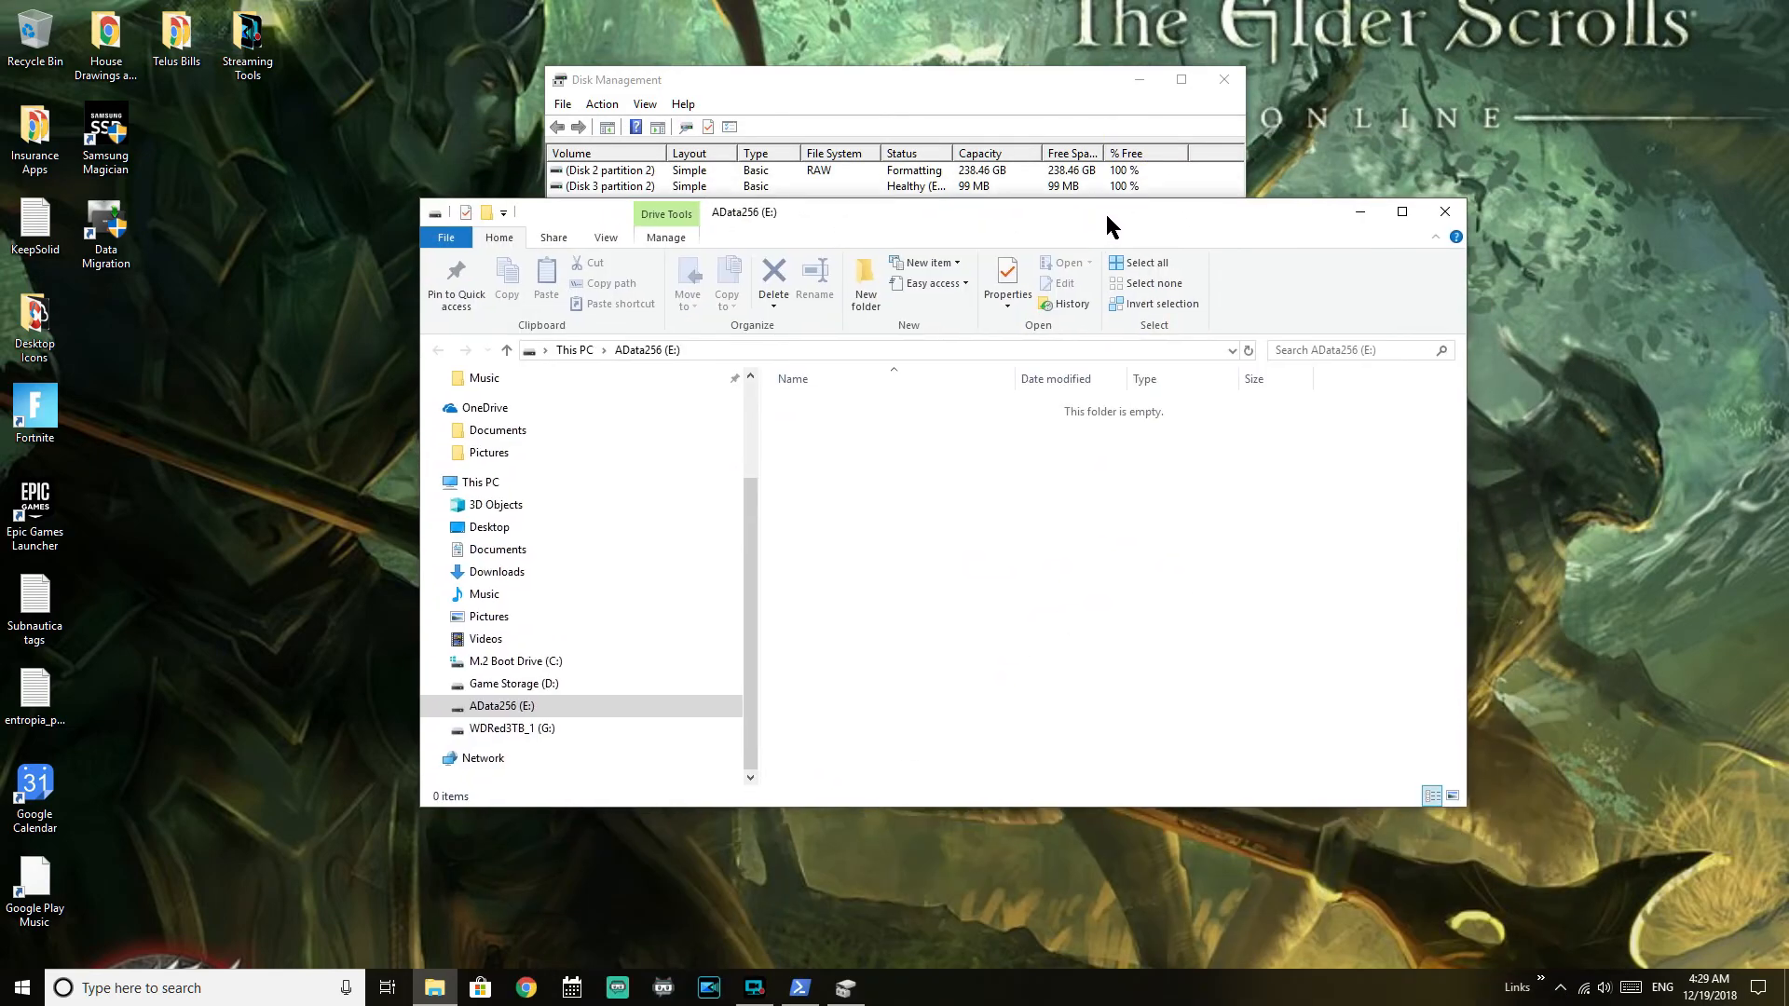
click(1444, 216)
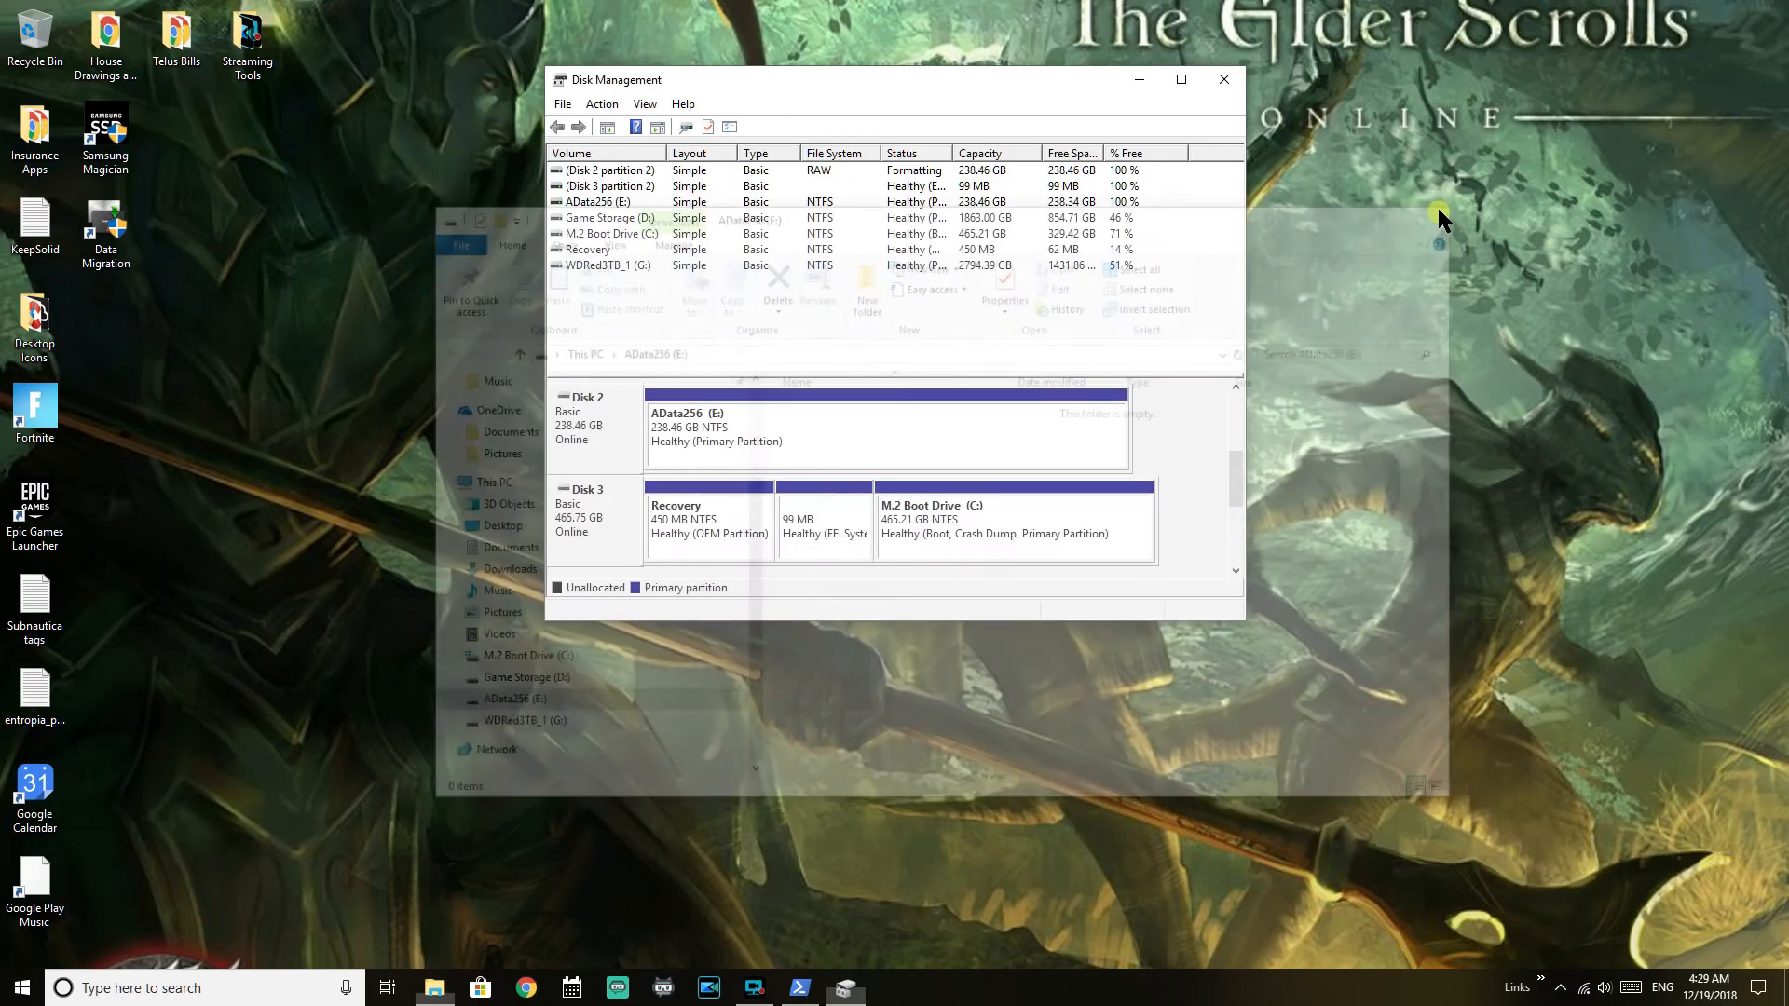
drag(980, 76, 1203, 206)
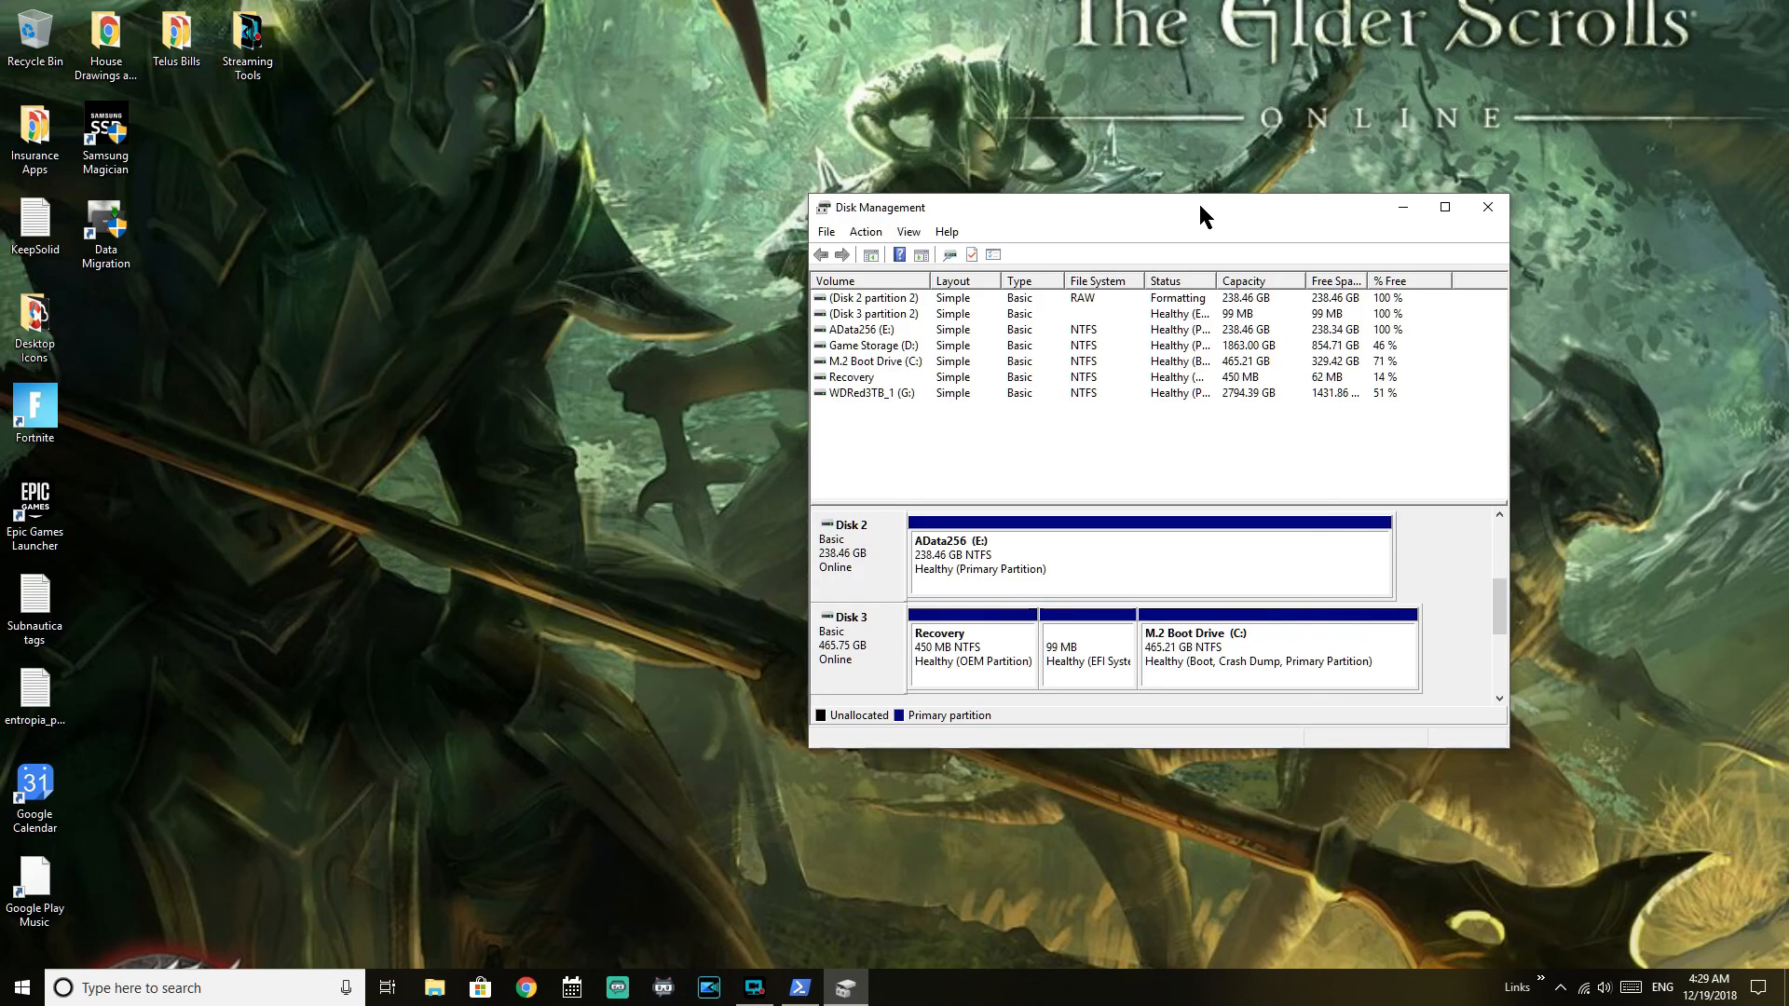